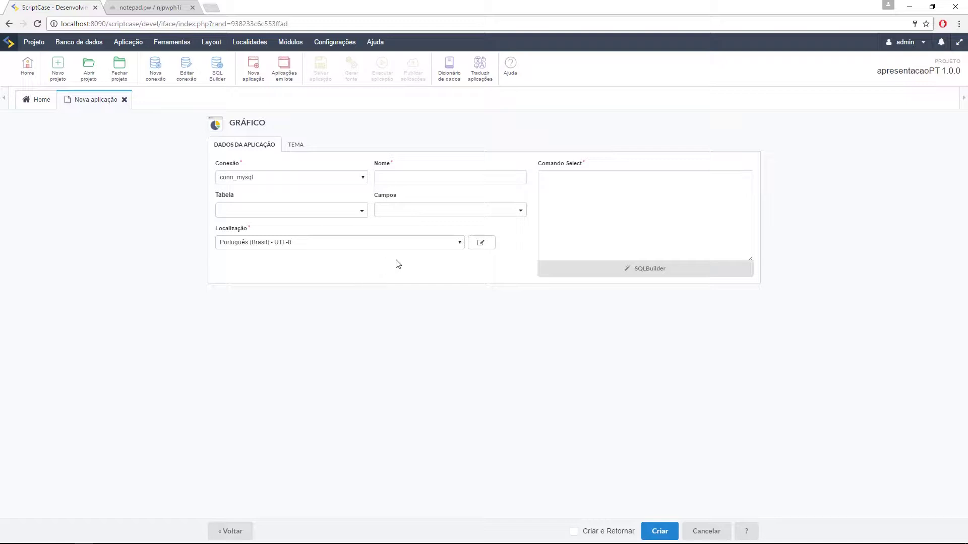
# Create the chart application chart_bi_sales_1 from the bi_sales table with all of its fields.
pyautogui.click(331, 218)
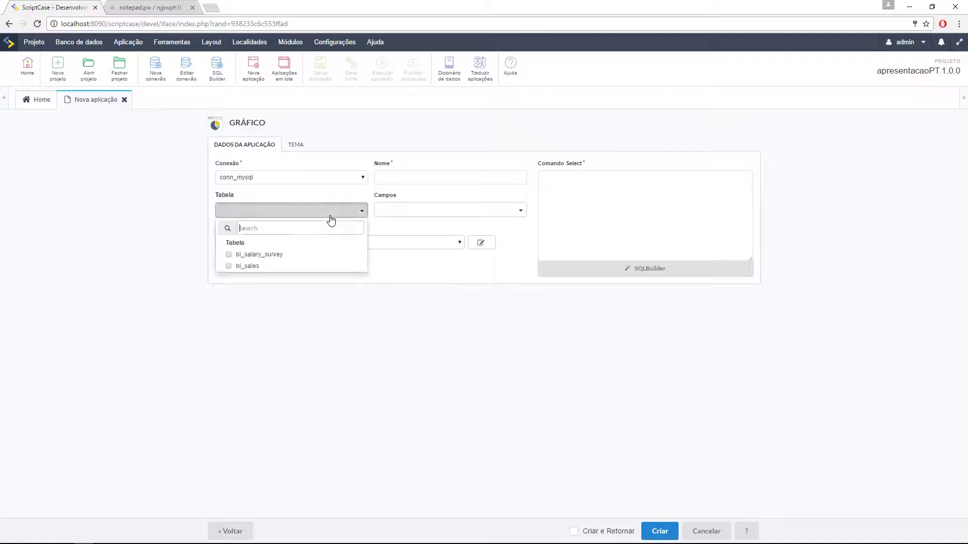
pyautogui.click(243, 266)
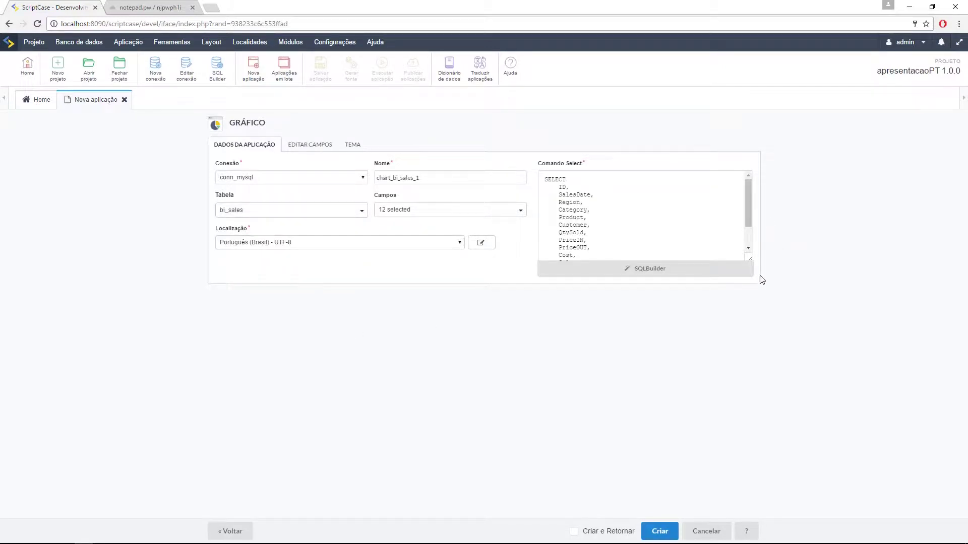
pyautogui.moveTo(750, 259); pyautogui.dragTo(752, 317)
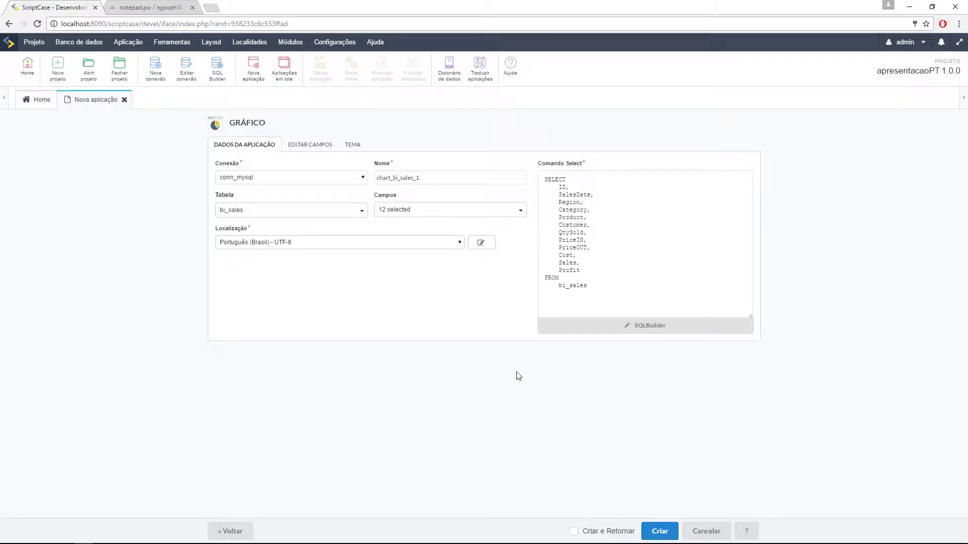
pyautogui.click(653, 535)
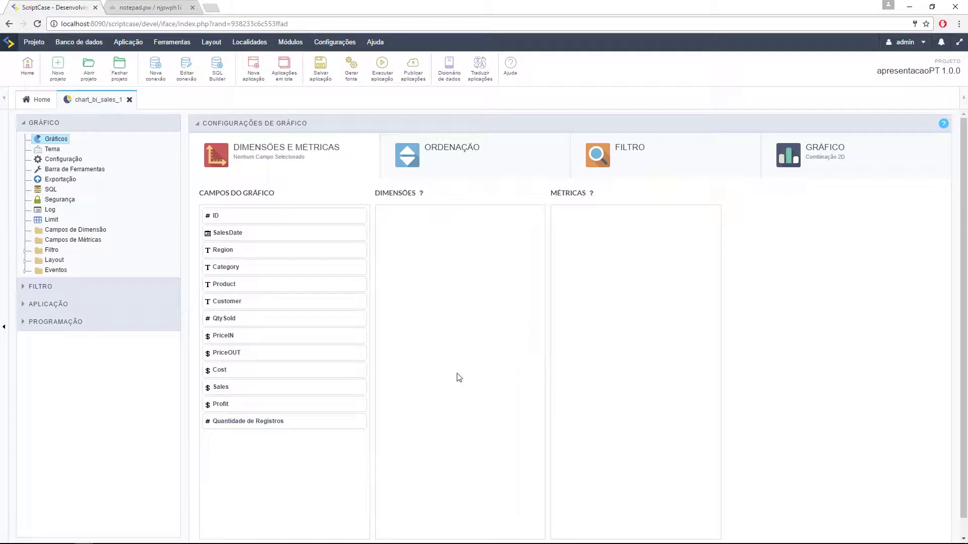
# Add Category, SalesDate by Ano and SalesDate by Mês as the chart's dimensions.
pyautogui.moveTo(257, 273); pyautogui.dragTo(415, 265)
pyautogui.moveTo(260, 233); pyautogui.dragTo(422, 286)
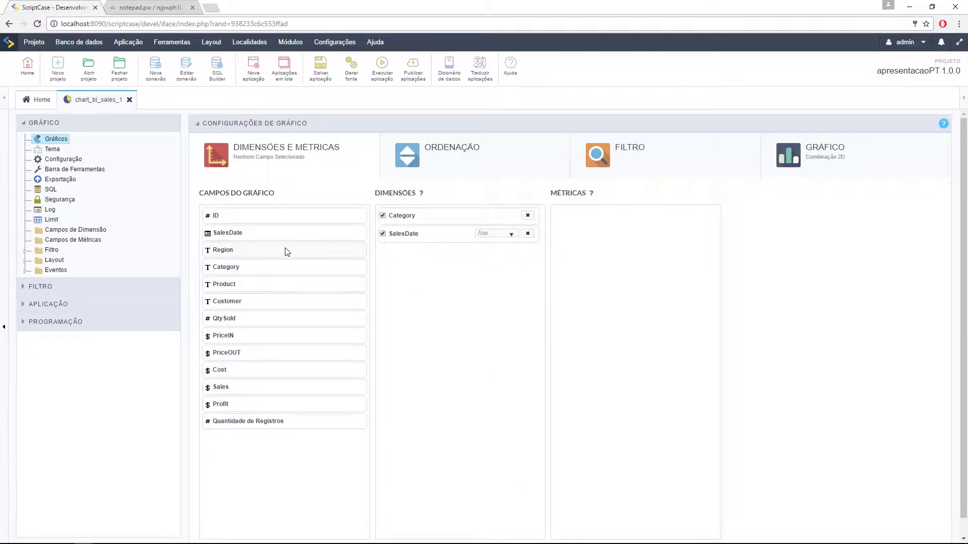
pyautogui.moveTo(277, 235); pyautogui.dragTo(410, 272)
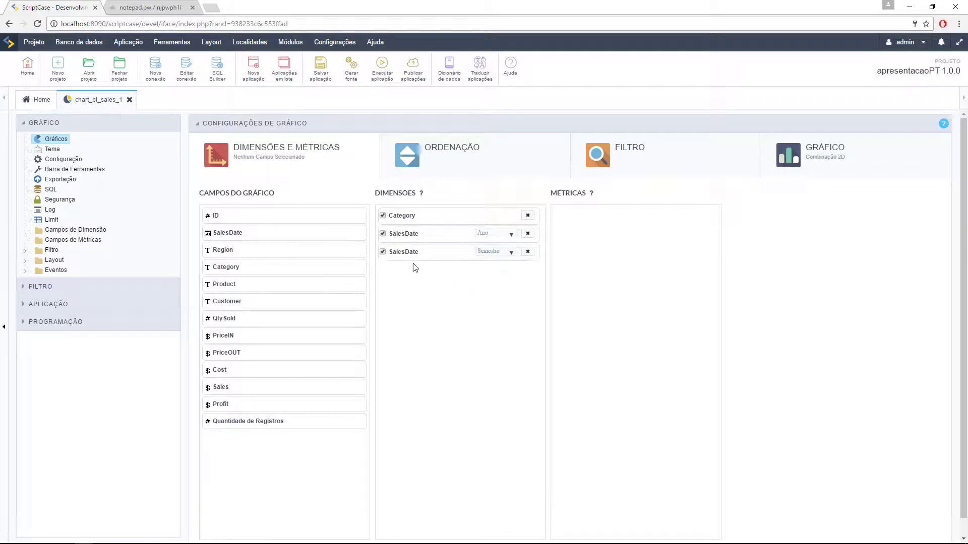
pyautogui.click(499, 259)
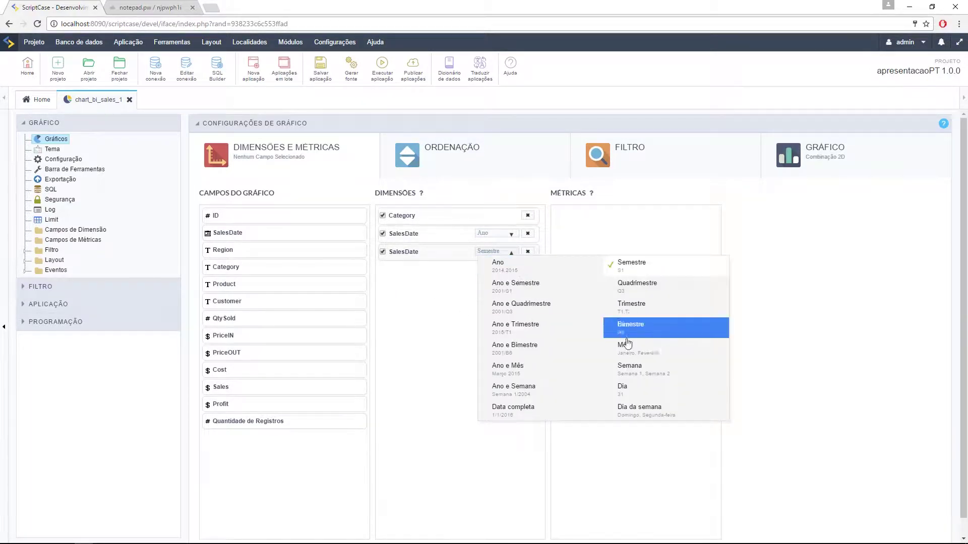
pyautogui.click(633, 350)
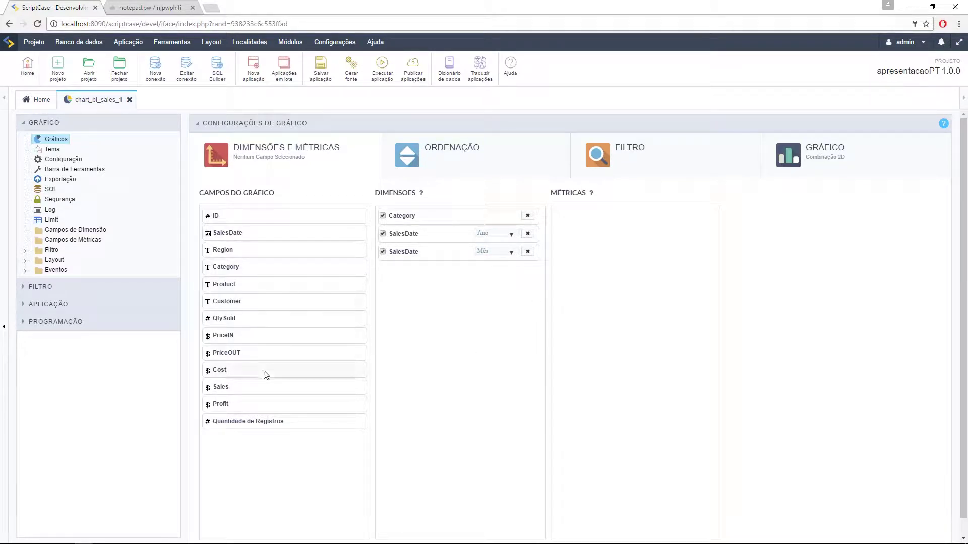
# Add Sales with Soma, Sales with Max and Profit with Soma as the chart's metrics, leaving out Cost.
pyautogui.moveTo(252, 389); pyautogui.dragTo(598, 288)
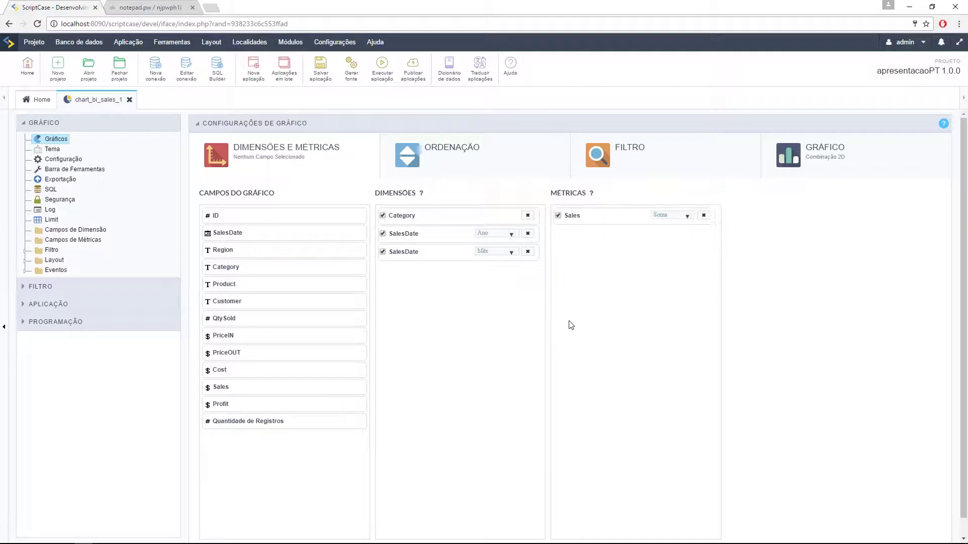
pyautogui.moveTo(235, 405); pyautogui.dragTo(577, 305)
pyautogui.moveTo(270, 371); pyautogui.dragTo(622, 265)
pyautogui.click(703, 252)
pyautogui.moveTo(245, 392); pyautogui.dragTo(584, 231)
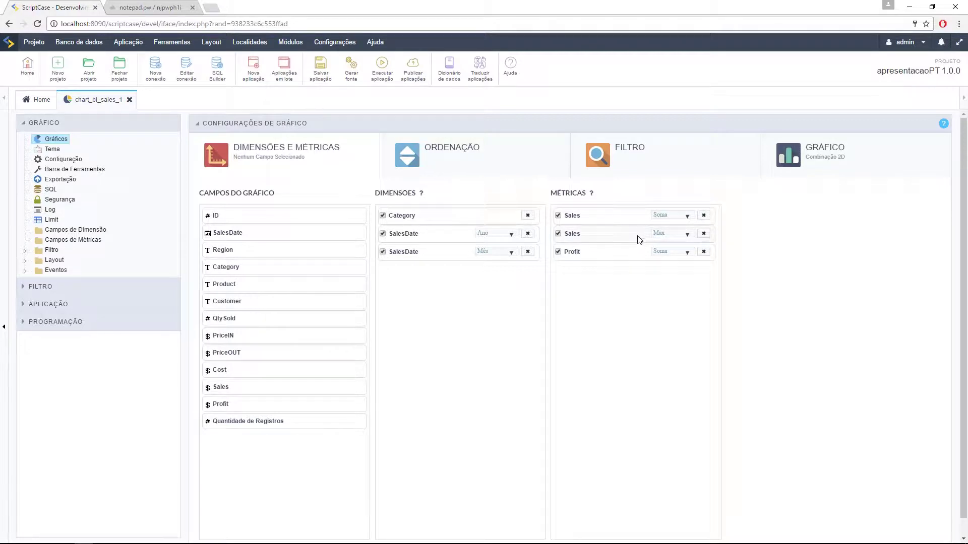
# Deselect the SalesDate by Mês dimension and the Sales Max and Profit metrics from the initial display.
pyautogui.click(677, 216)
pyautogui.click(587, 310)
pyautogui.click(383, 252)
pyautogui.click(559, 234)
# Review the chart's initial ordering and static filter options, and set the chart type to Coluna 2D.
pyautogui.click(463, 169)
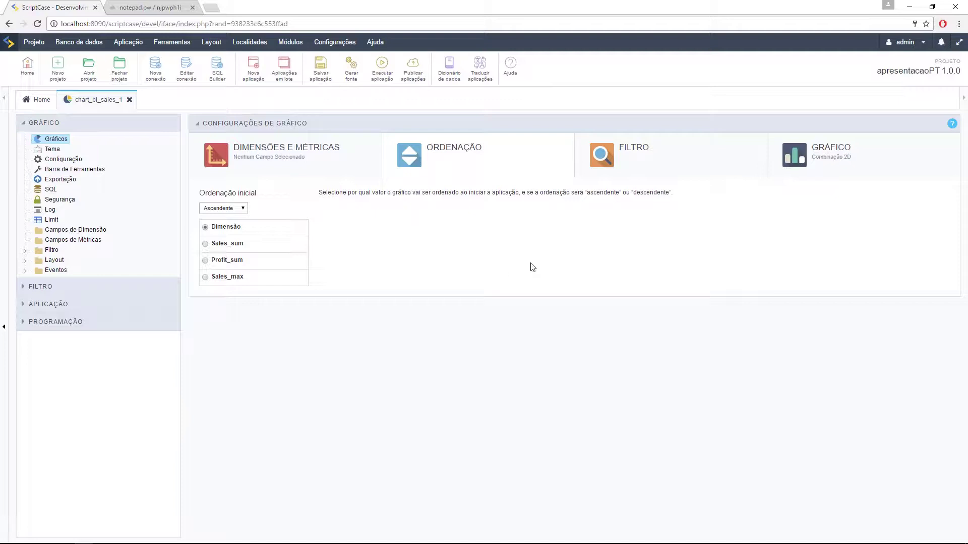
pyautogui.click(657, 171)
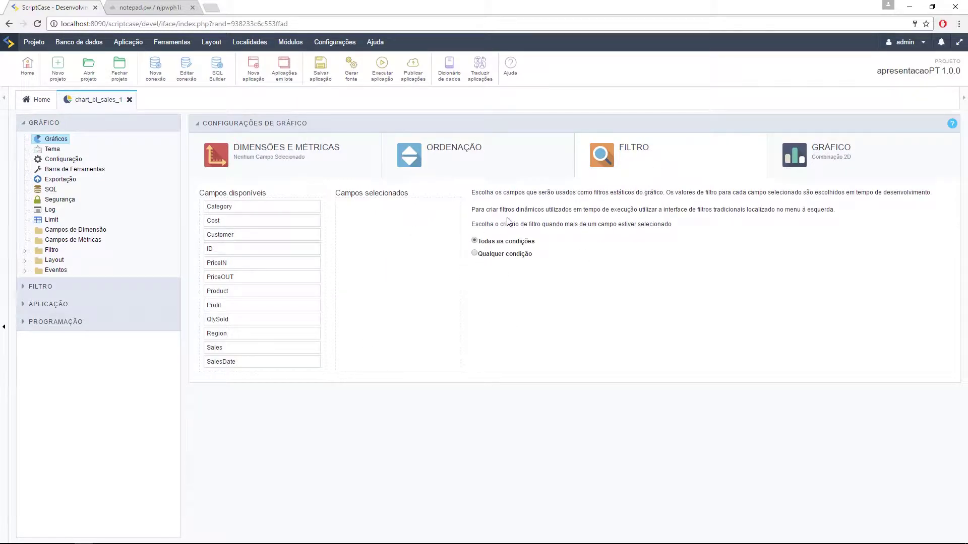
pyautogui.click(822, 163)
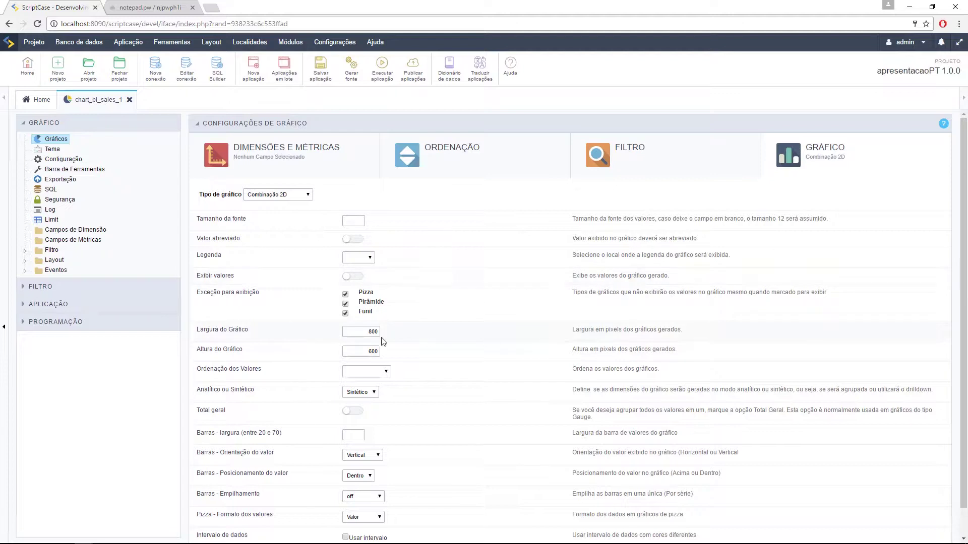
pyautogui.click(276, 201)
pyautogui.scroll(8, 274, 222)
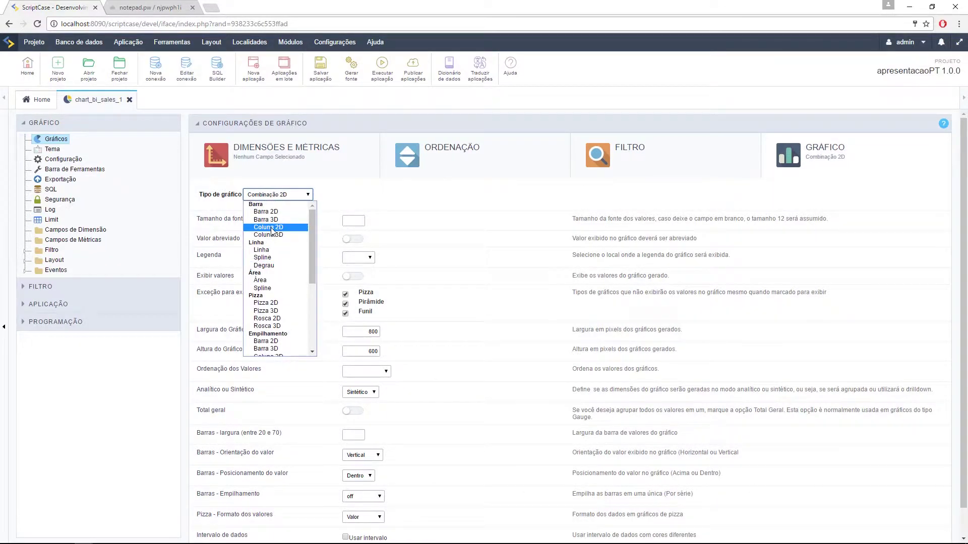
pyautogui.click(272, 230)
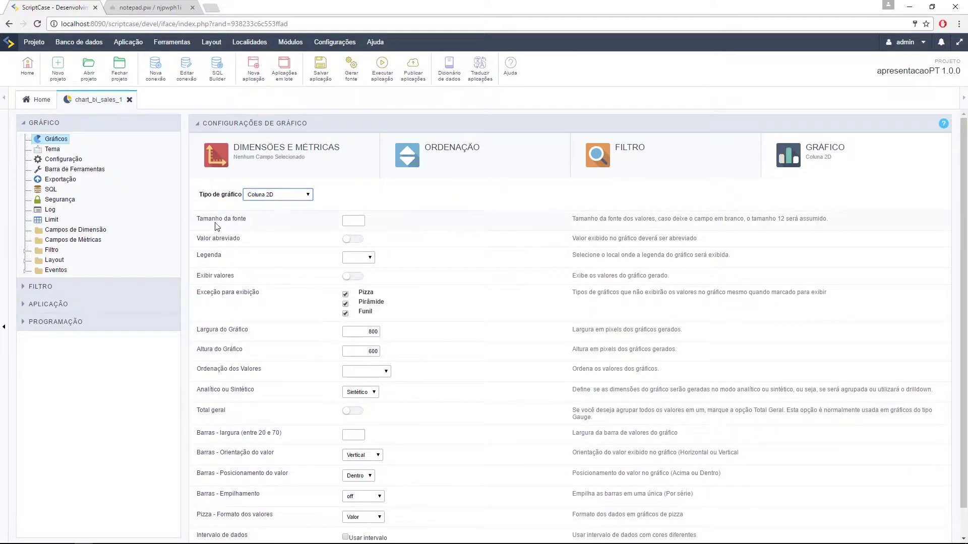
pyautogui.scroll(-1, 359, 276)
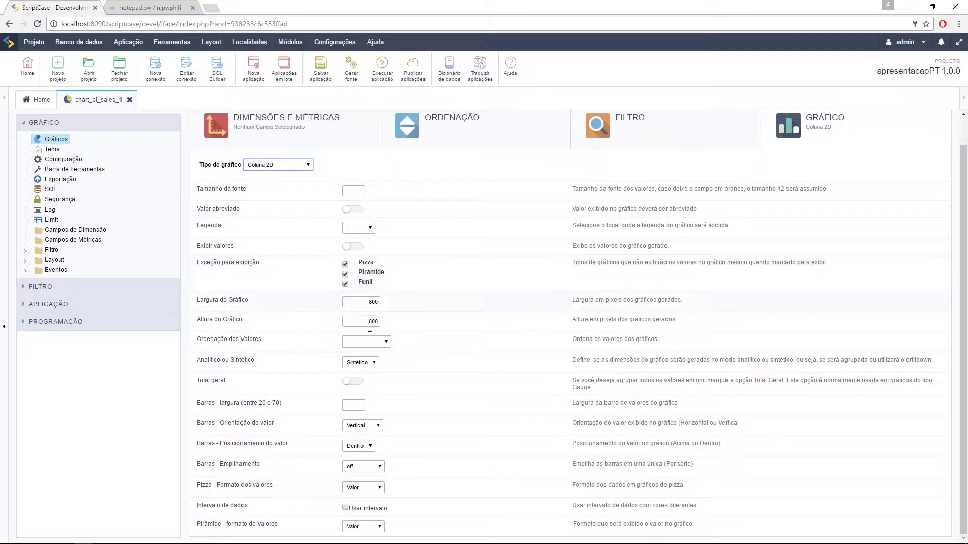
pyautogui.moveTo(196, 361); pyautogui.dragTo(252, 358)
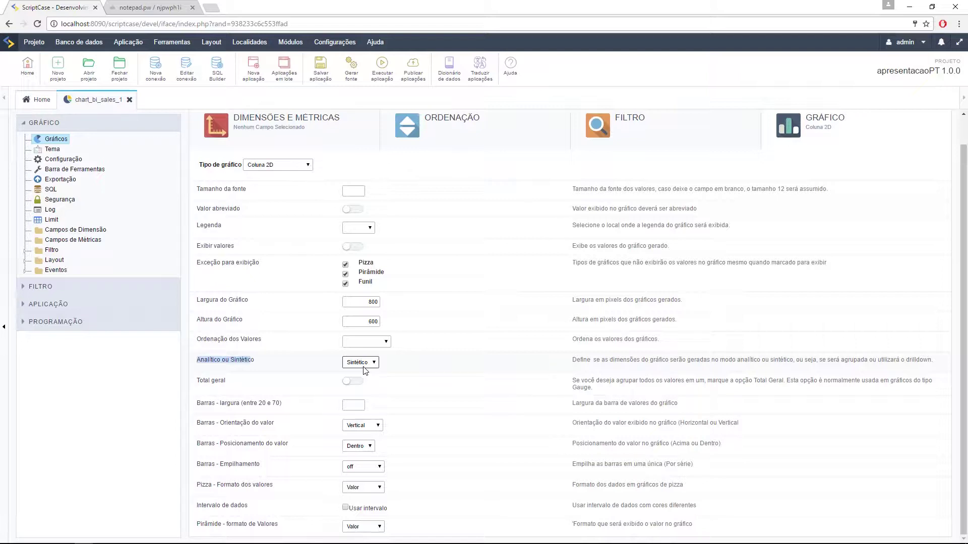
# Make the Dispersão and Bolha chart types available and enable the responsive desktop option in the chart configuration.
pyautogui.click(56, 159)
pyautogui.click(525, 81)
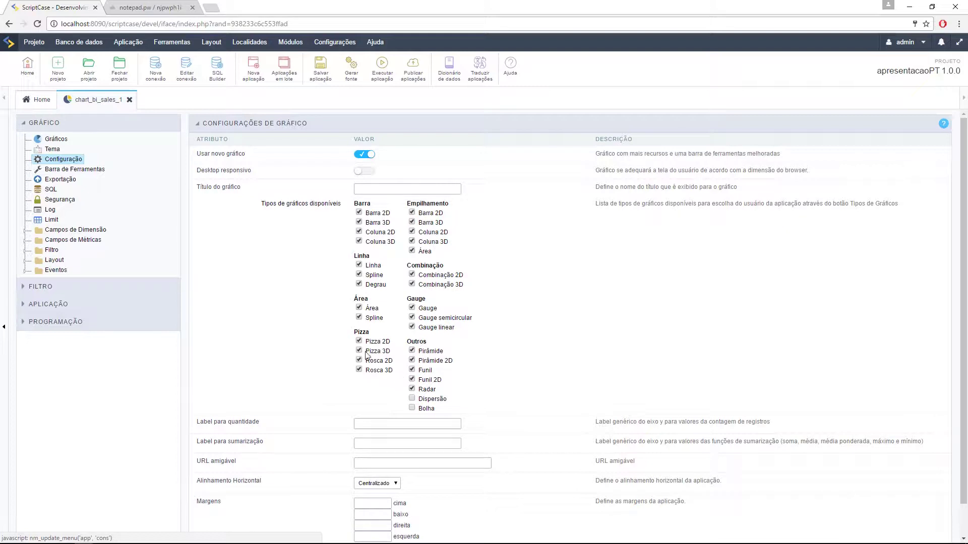
pyautogui.click(412, 399)
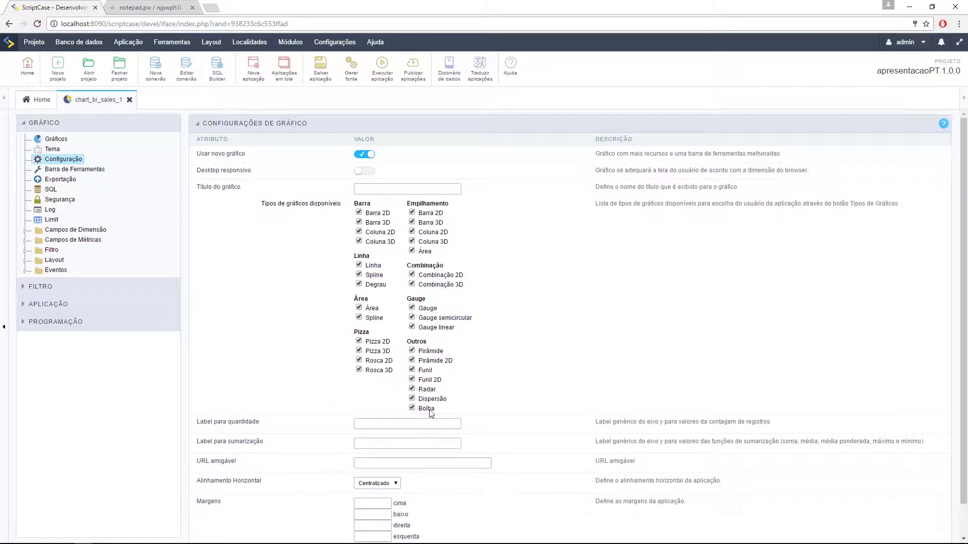
pyautogui.click(365, 171)
# Run the application, drill down into the CONFECTIONS category by year, and return to the category chart.
pyautogui.click(381, 72)
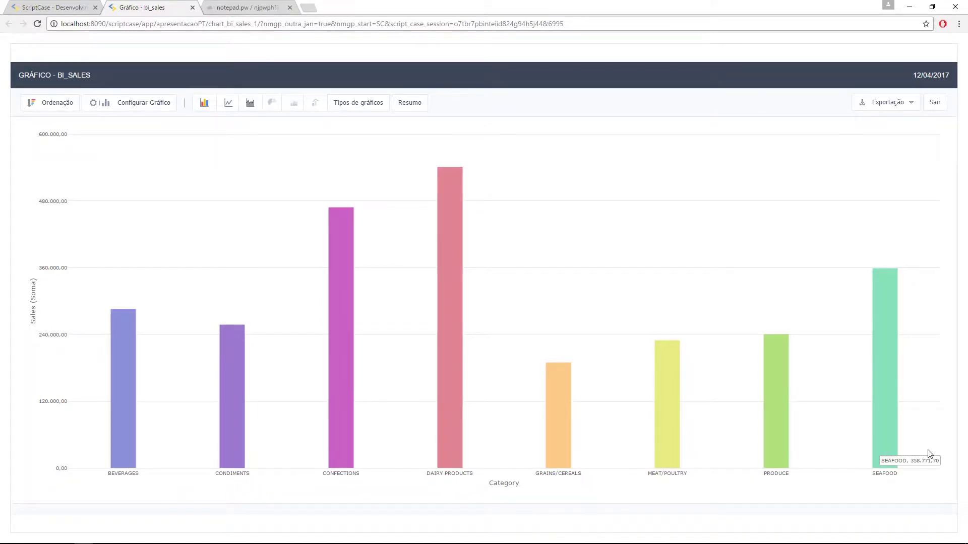
pyautogui.click(339, 446)
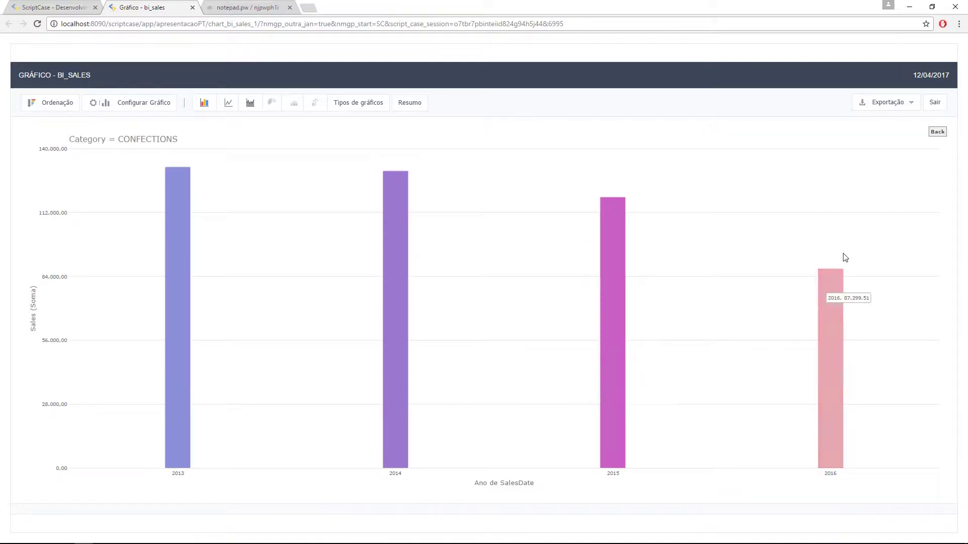
pyautogui.click(936, 132)
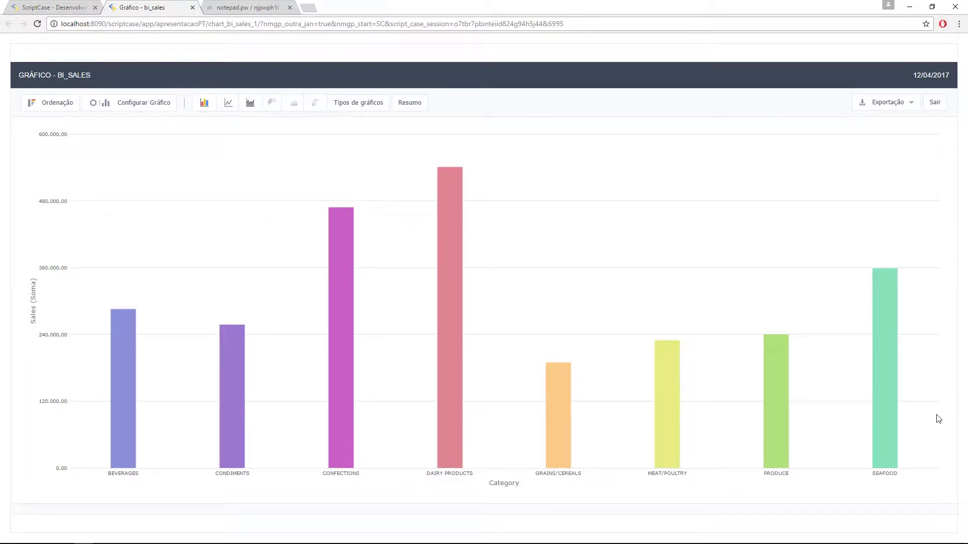
# Try Sales (Máximo) as an additional selected metric in the running chart, and move it back to the available metrics.
pyautogui.click(130, 103)
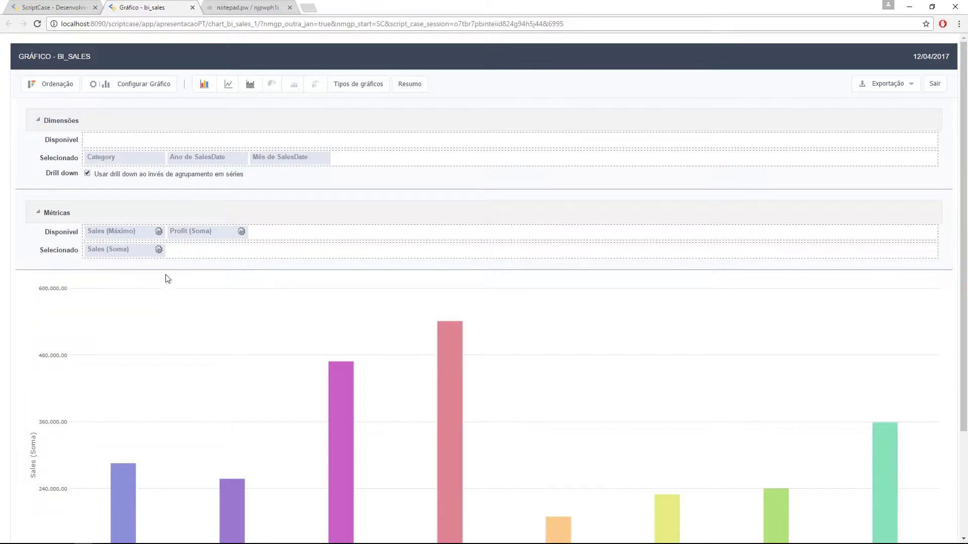
pyautogui.moveTo(117, 232); pyautogui.dragTo(198, 250)
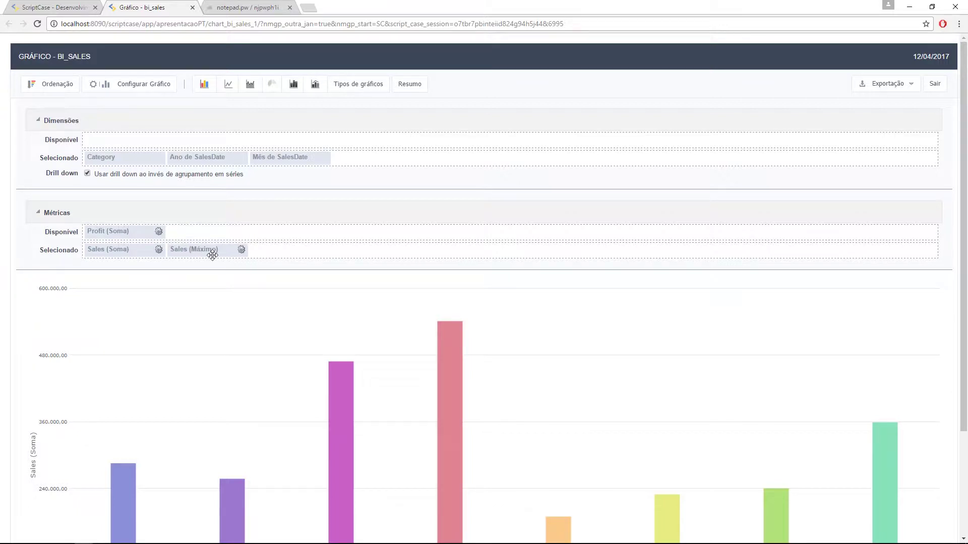
pyautogui.scroll(-3, 331, 303)
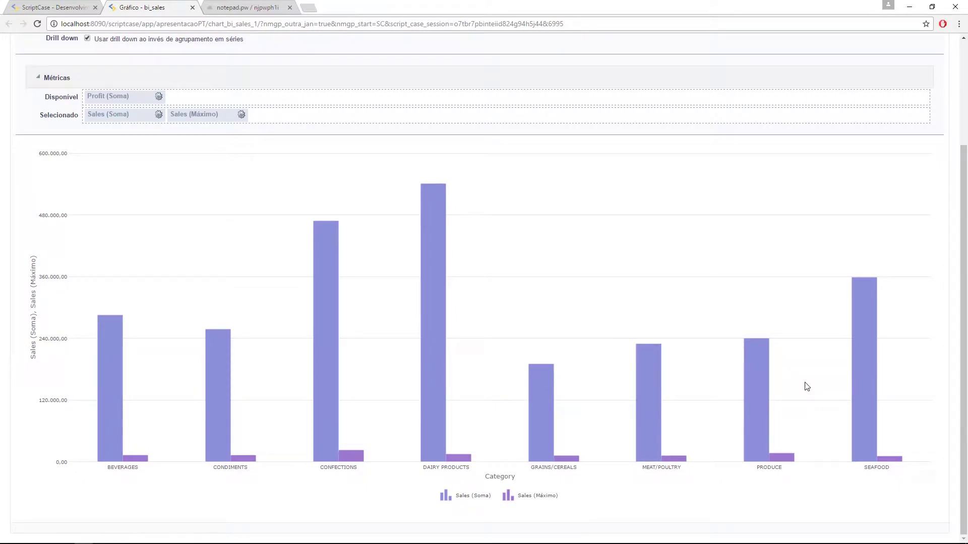
pyautogui.scroll(1, 353, 323)
pyautogui.moveTo(187, 165); pyautogui.dragTo(192, 150)
pyautogui.scroll(2, 323, 242)
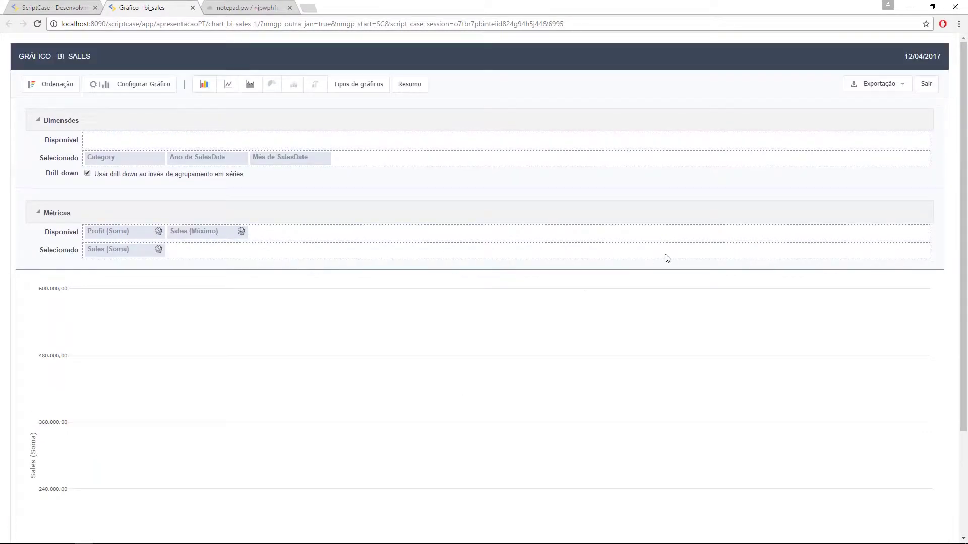
pyautogui.click(100, 83)
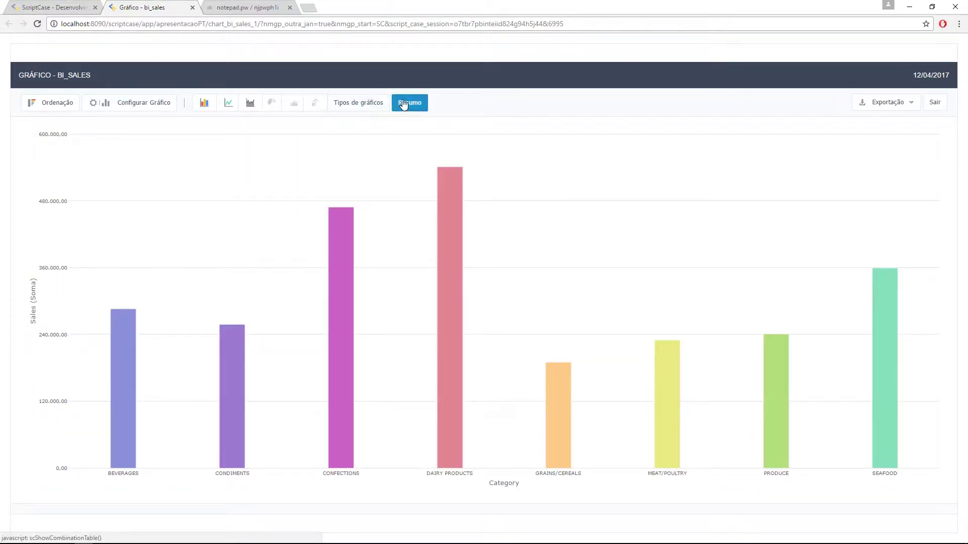
# Examine the chart types offered in the Gauge, Outros, Combinação, Empilhamento, Pizza, Área and Linha groups.
pyautogui.click(366, 105)
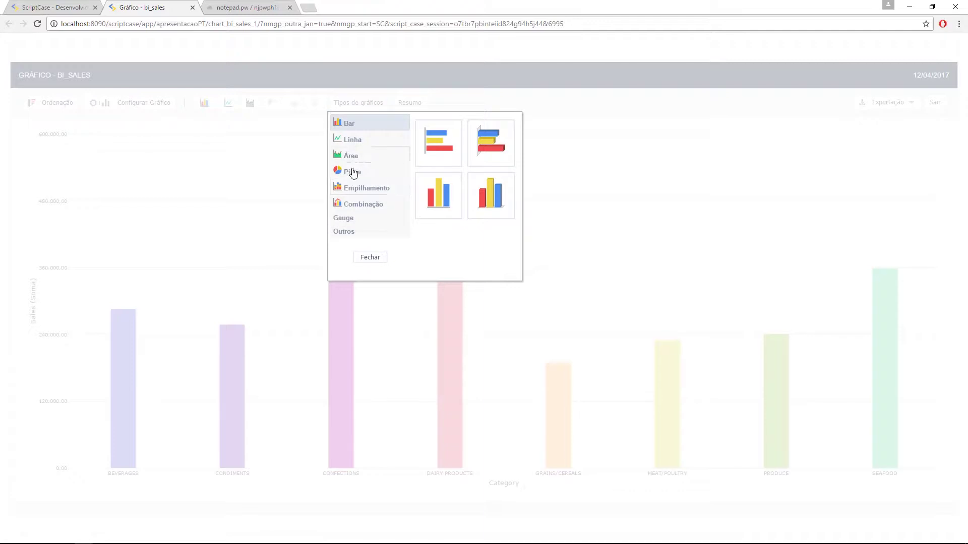
pyautogui.click(357, 223)
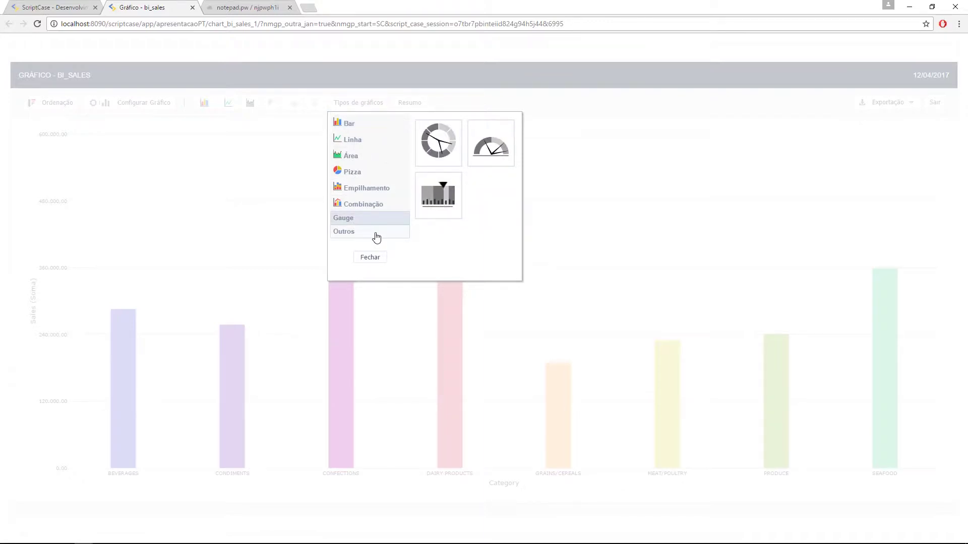
pyautogui.click(373, 235)
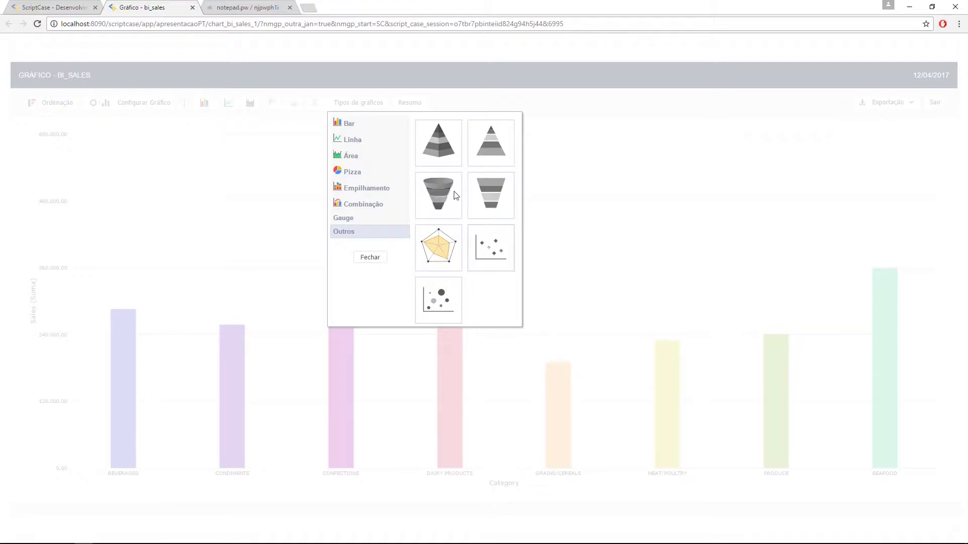
pyautogui.click(384, 209)
pyautogui.click(375, 188)
pyautogui.click(367, 173)
pyautogui.click(368, 158)
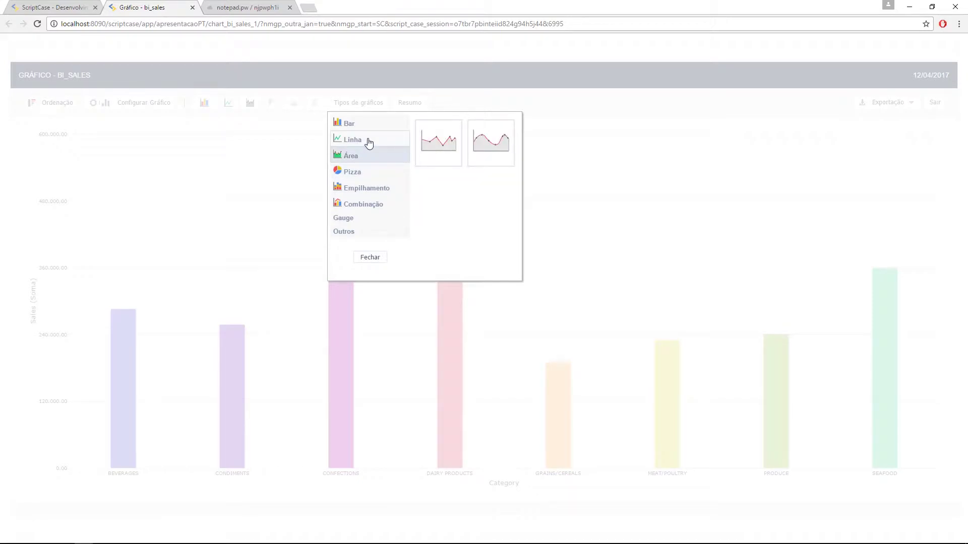
pyautogui.click(368, 142)
pyautogui.click(370, 258)
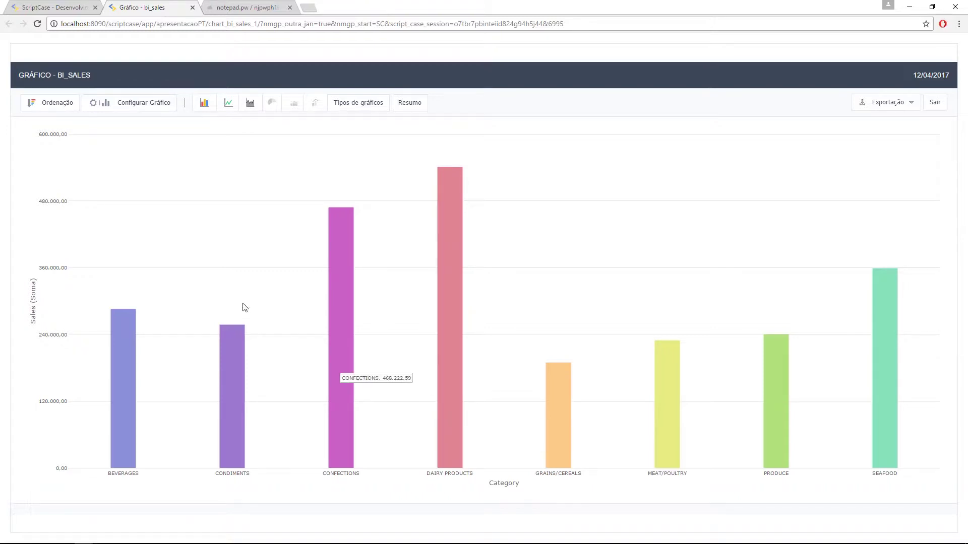
# Examine the chart display settings in ScriptCase, including the Analítico ou Sintético option, and switch back to the running category chart.
pyautogui.click(52, 6)
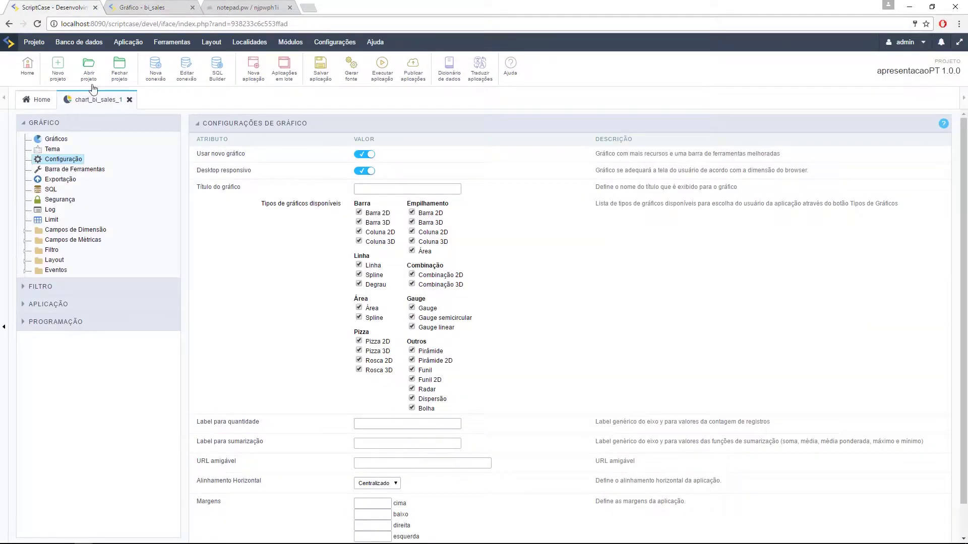
pyautogui.click(50, 140)
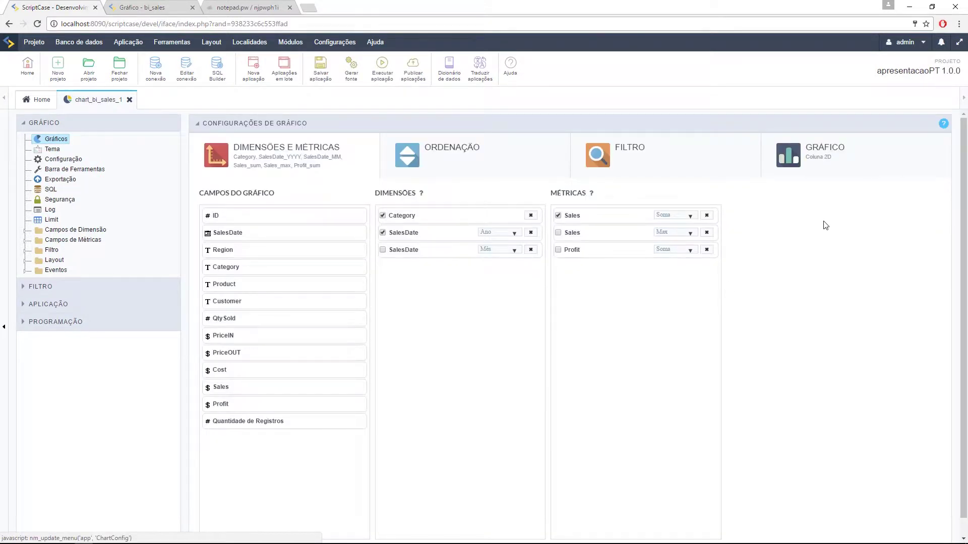
pyautogui.click(849, 174)
pyautogui.scroll(-1, 460, 369)
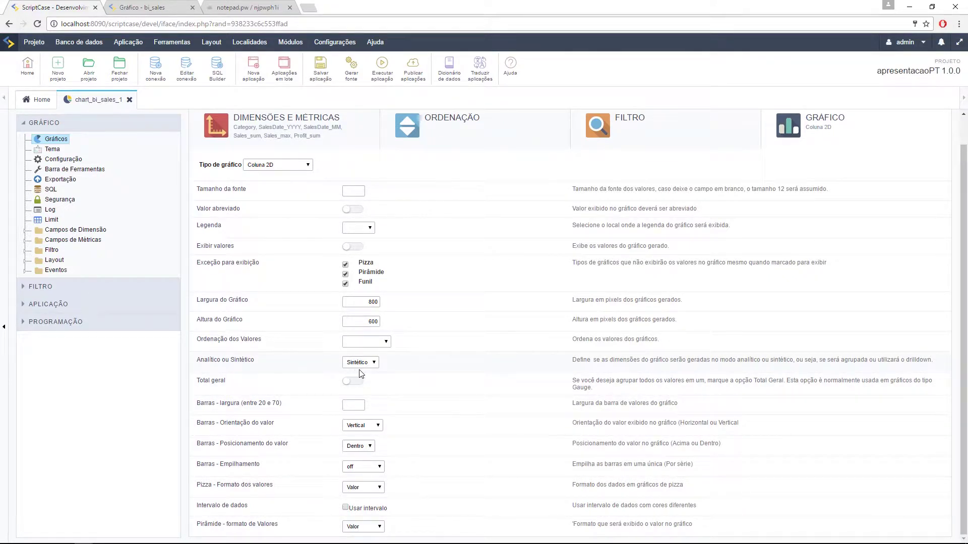
pyautogui.click(158, 7)
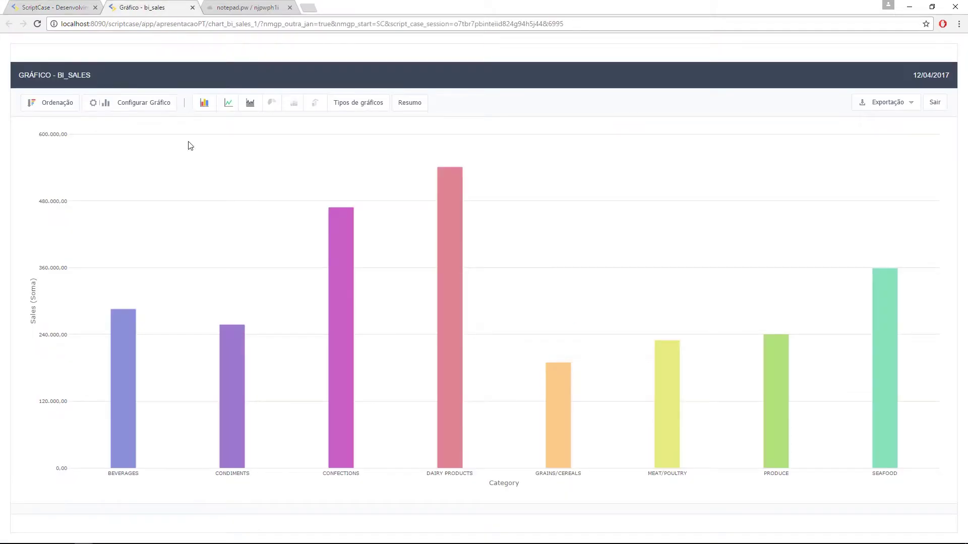
pyautogui.moveTo(237, 415)
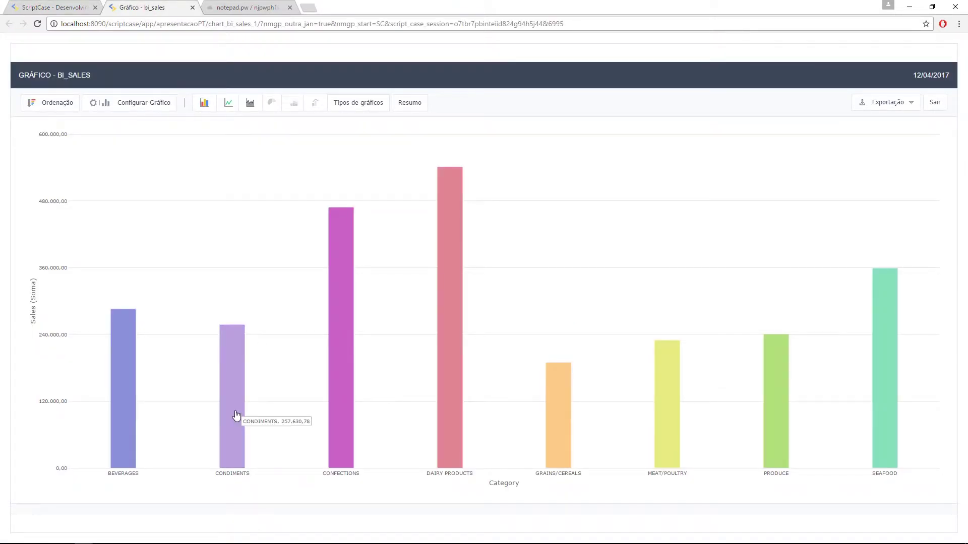
# In ScriptCase, make SalesDate by Mês the active date dimension instead of SalesDate by Ano, and run the application.
pyautogui.click(53, 7)
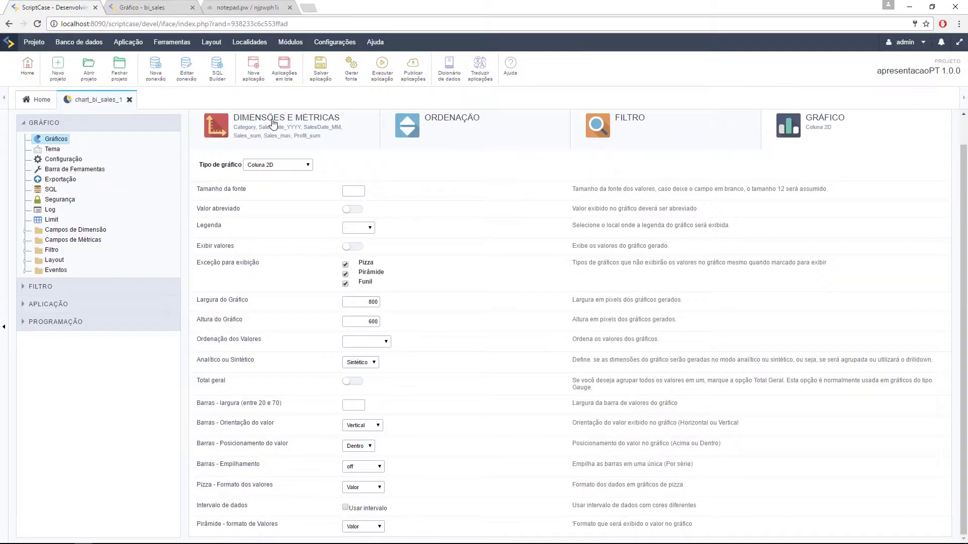
pyautogui.click(273, 124)
pyautogui.click(508, 216)
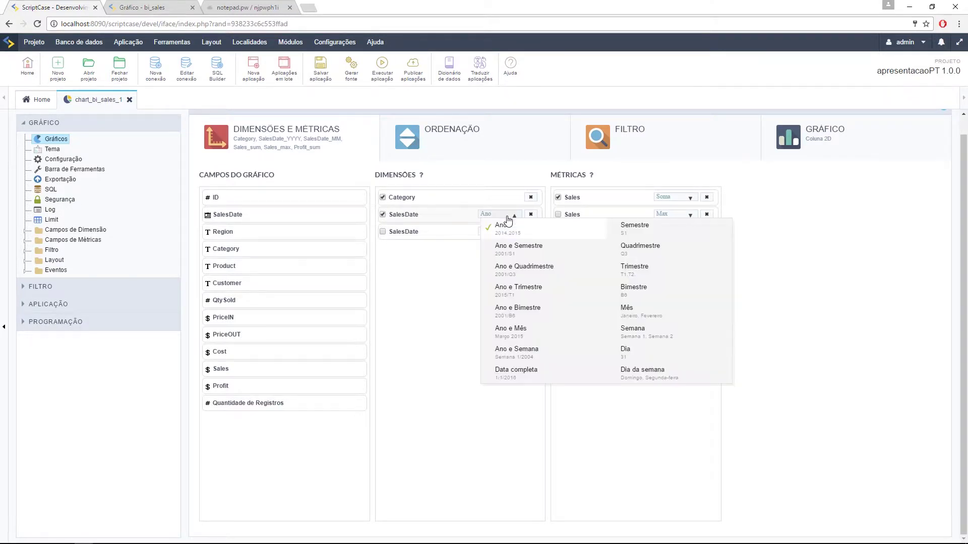
pyautogui.click(431, 221)
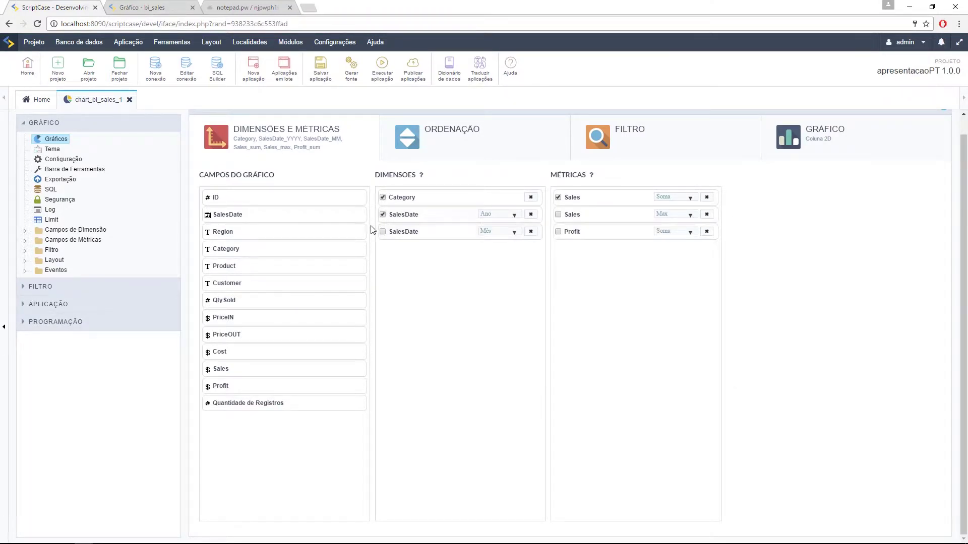
pyautogui.click(382, 232)
pyautogui.click(383, 66)
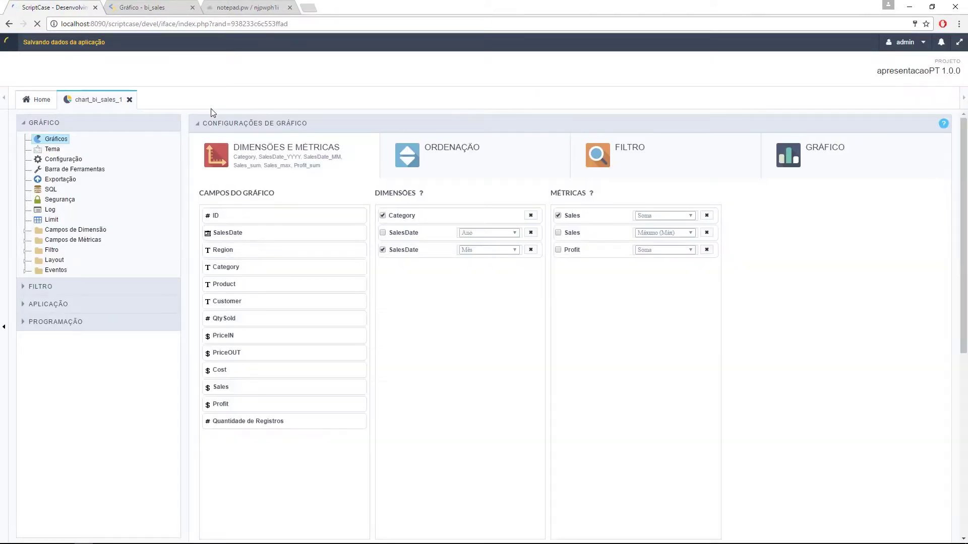
# In the running chart, drill down into the CONFECTIONS category and return to the category chart.
pyautogui.click(169, 6)
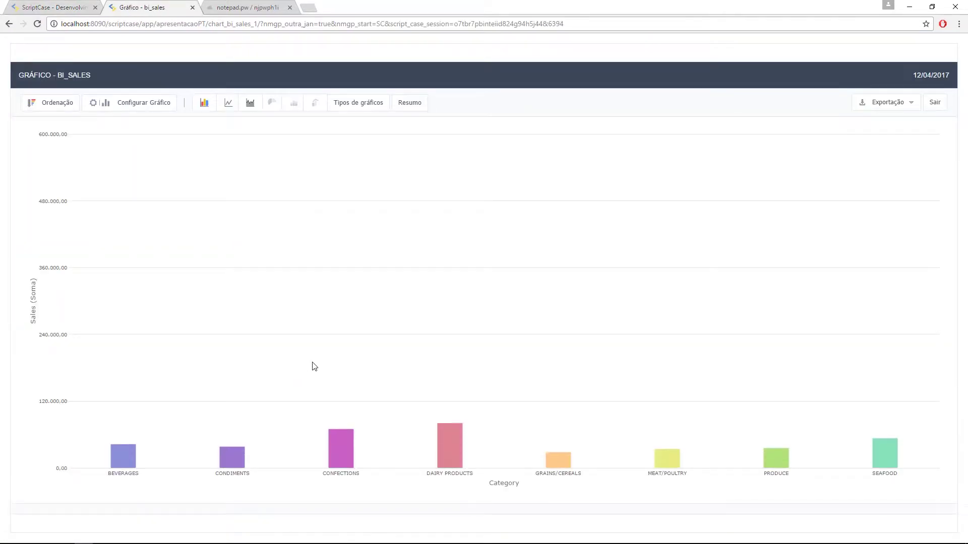
pyautogui.click(336, 424)
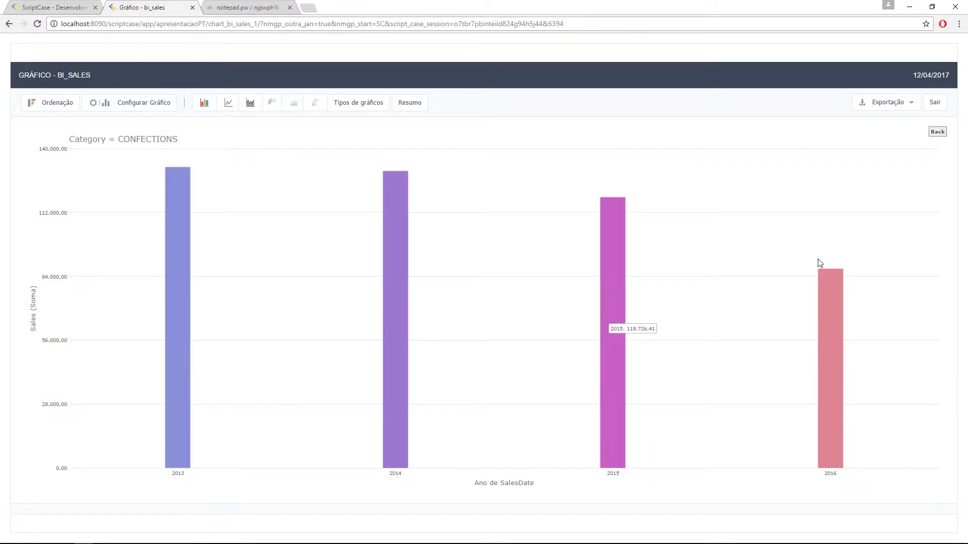
pyautogui.click(938, 132)
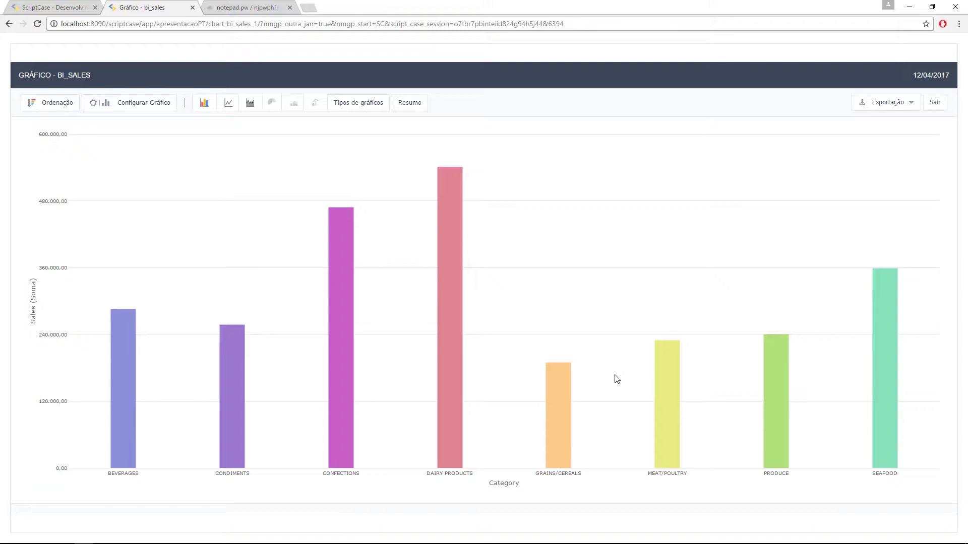
# Open the running chart's configuration and disable drill down so the dimensions are grouped in series.
pyautogui.click(146, 105)
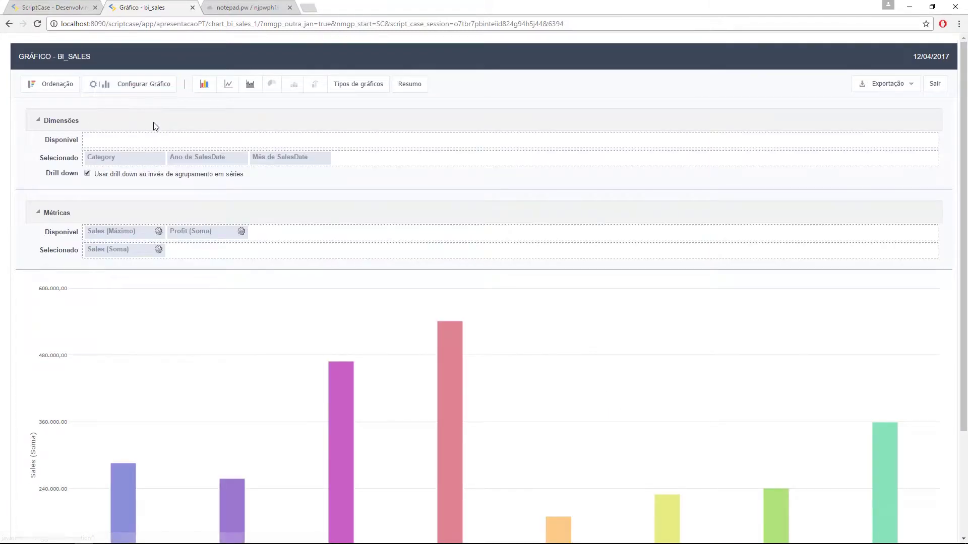
pyautogui.moveTo(47, 174); pyautogui.dragTo(76, 177)
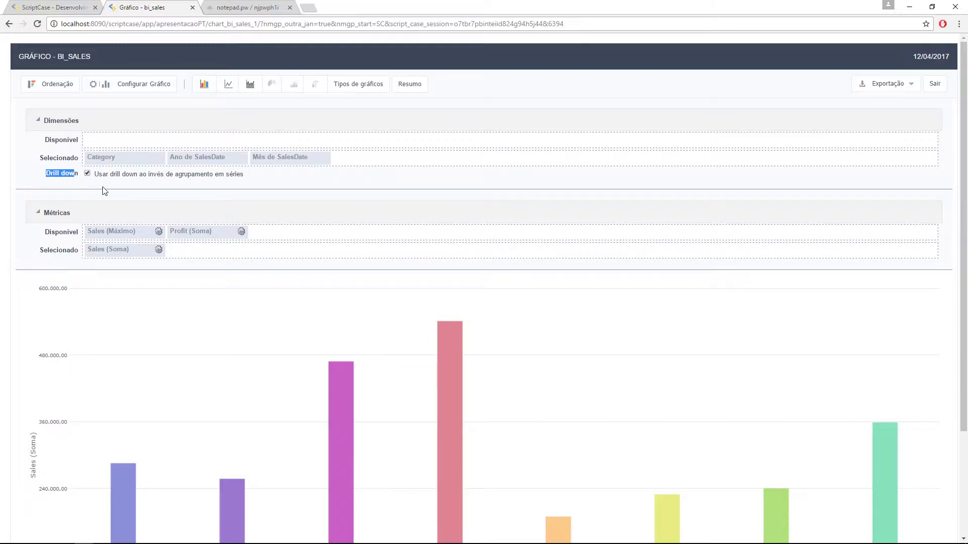
pyautogui.moveTo(98, 174); pyautogui.dragTo(178, 175)
pyautogui.click(87, 173)
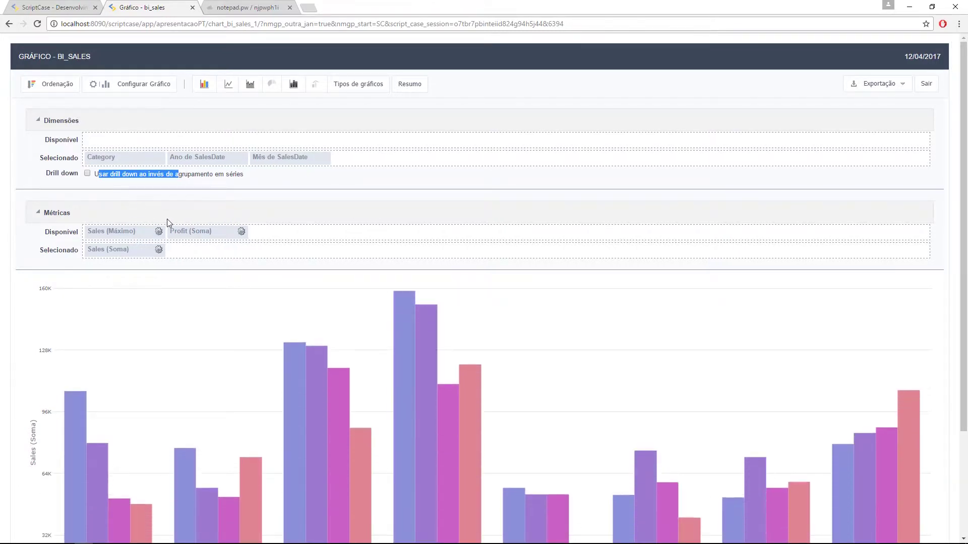
pyautogui.scroll(-2, 353, 297)
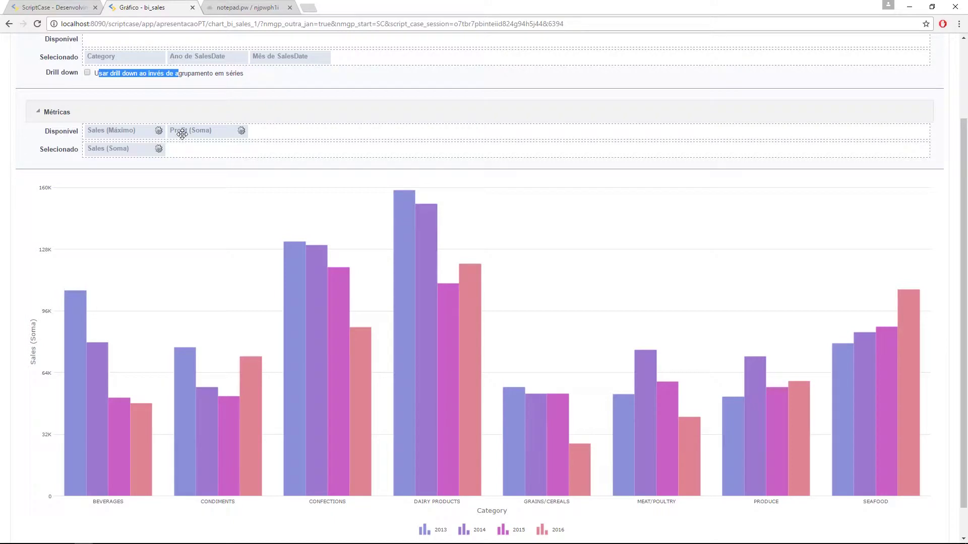
# Add Profit (Soma) to the selected metrics and inspect the Sales and Profit columns in the chart.
pyautogui.moveTo(182, 134); pyautogui.dragTo(187, 150)
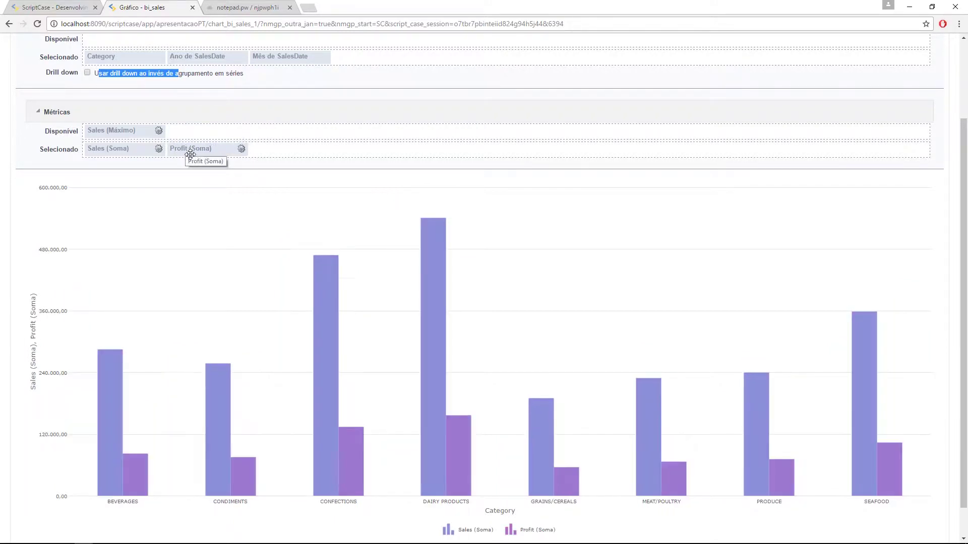
pyautogui.scroll(-1, 277, 272)
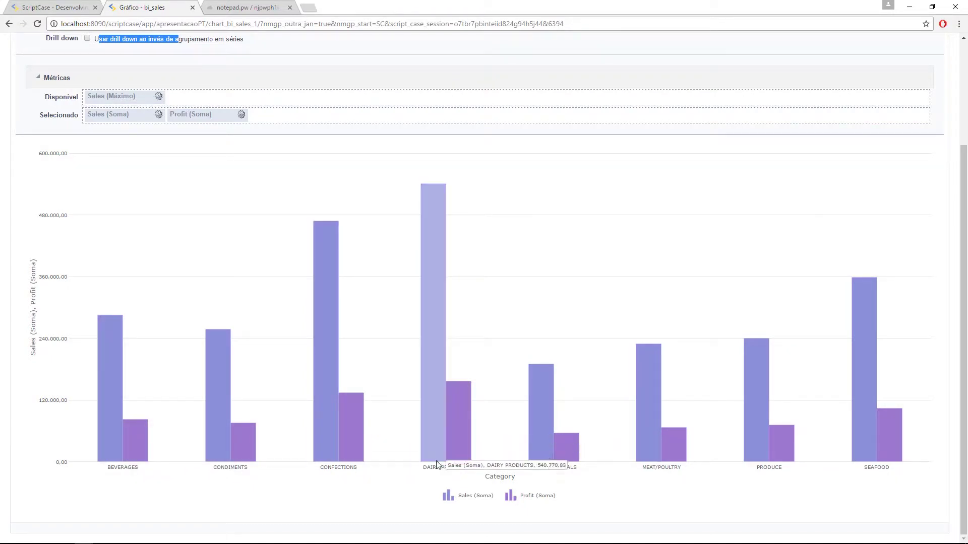
pyautogui.click(449, 434)
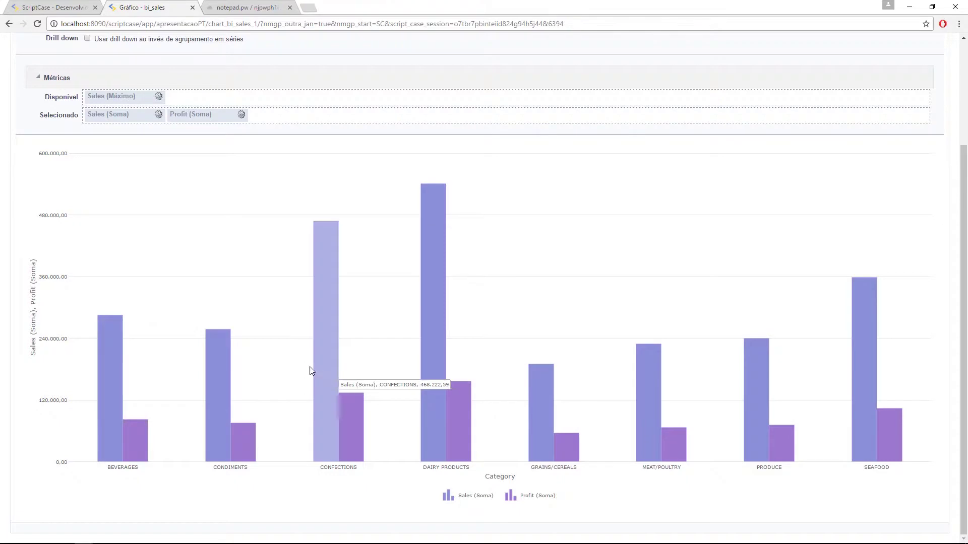
pyautogui.scroll(3, 477, 334)
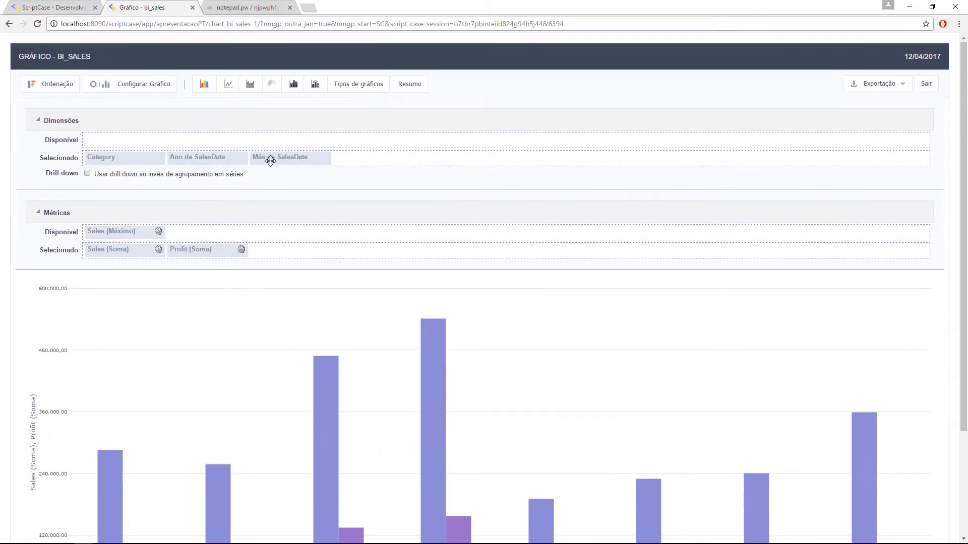
# Move the Ano de SalesDate dimension and the Profit (Soma) metric back to their available lists.
pyautogui.moveTo(201, 157); pyautogui.dragTo(205, 144)
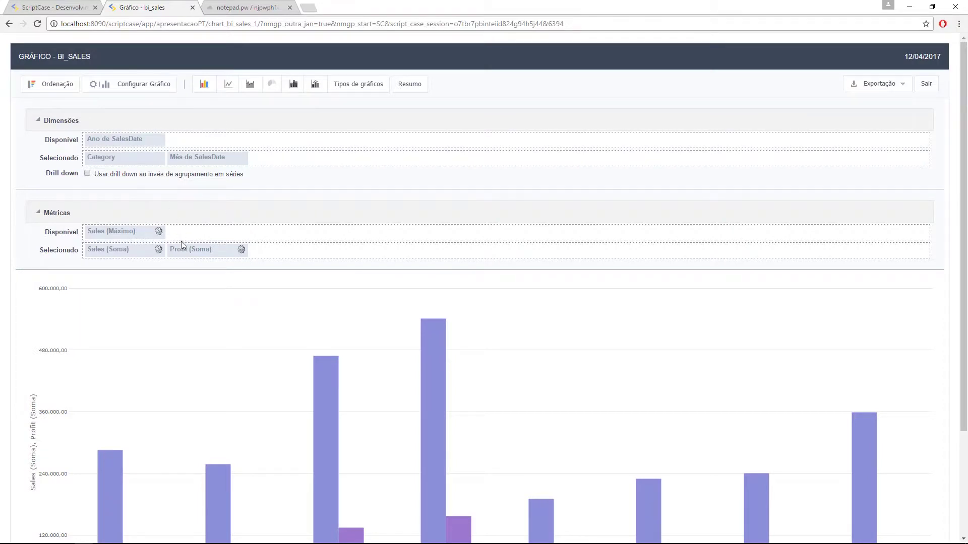
pyautogui.moveTo(190, 246); pyautogui.dragTo(191, 235)
pyautogui.scroll(-3, 342, 358)
pyautogui.scroll(3, 342, 359)
# Enable drill down again, drill into the DAIRY PRODUCTS category by month, and return to the category chart.
pyautogui.click(88, 173)
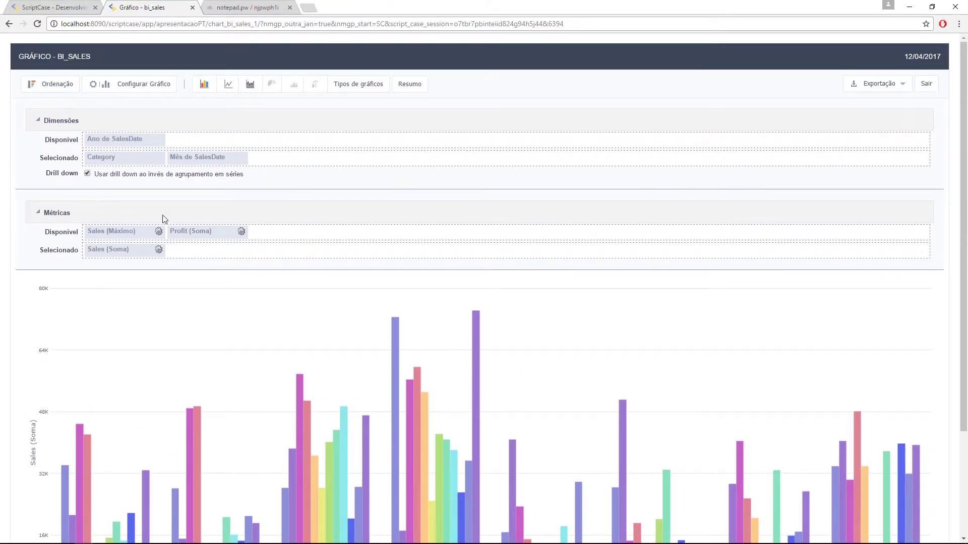
pyautogui.scroll(-3, 585, 383)
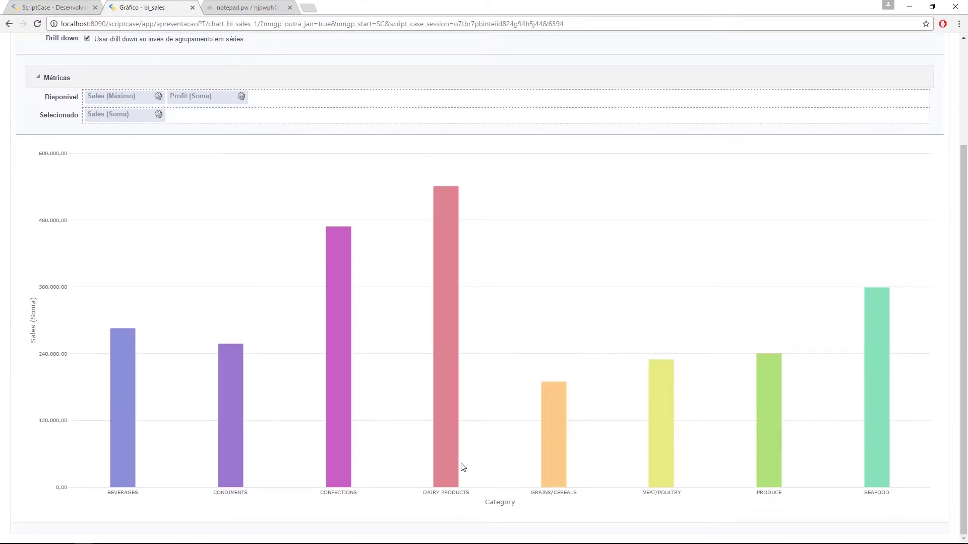
pyautogui.click(460, 472)
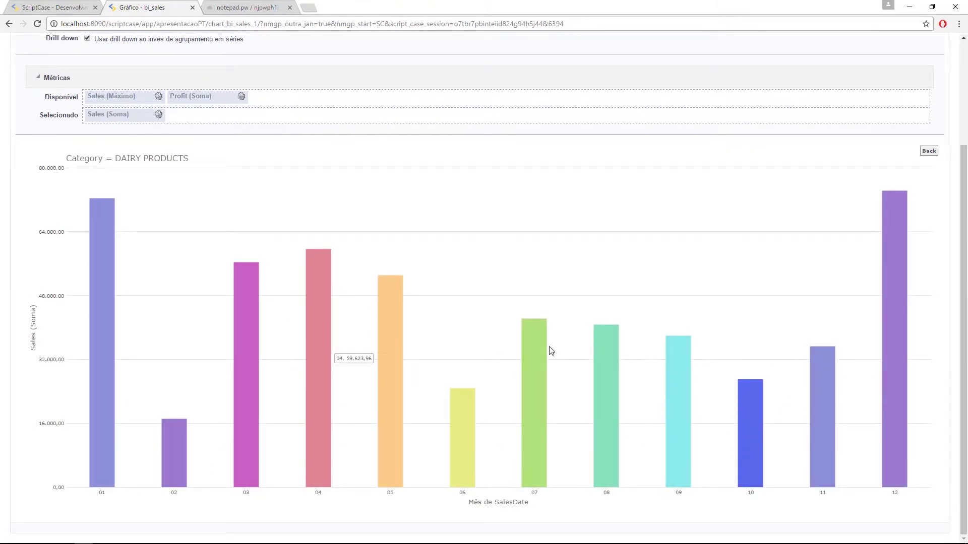
pyautogui.click(929, 152)
pyautogui.scroll(-3, 298, 415)
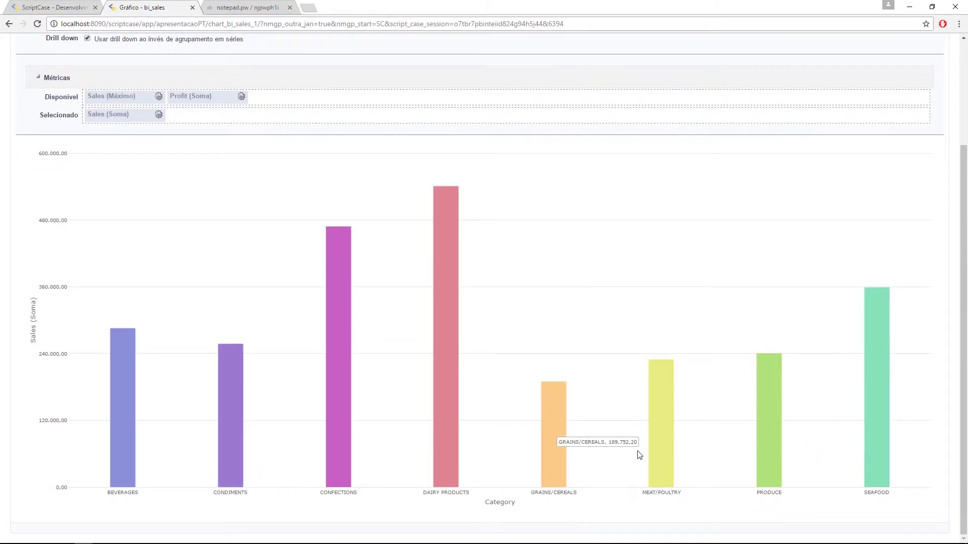
pyautogui.scroll(3, 309, 484)
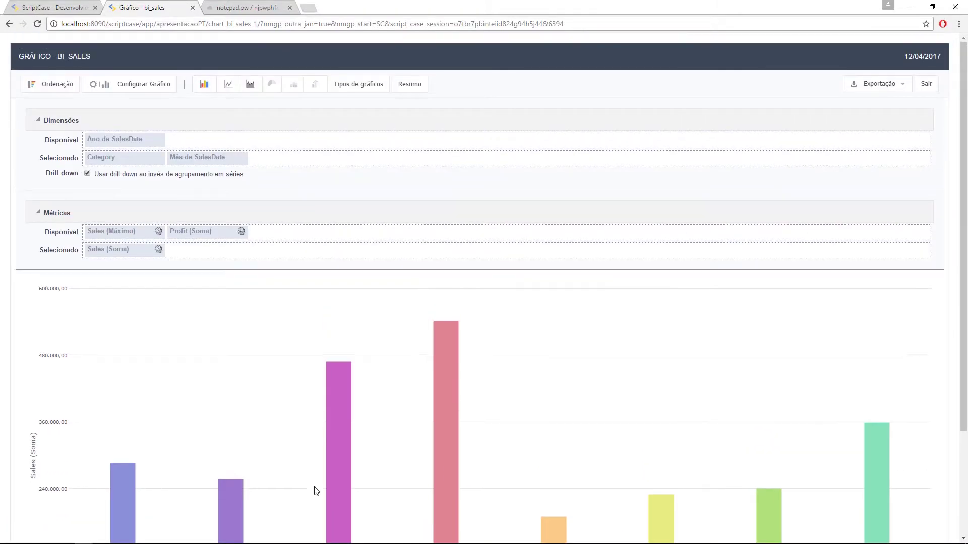
# Return to ScriptCase and examine the general chart configuration with its available chart types.
pyautogui.click(61, 9)
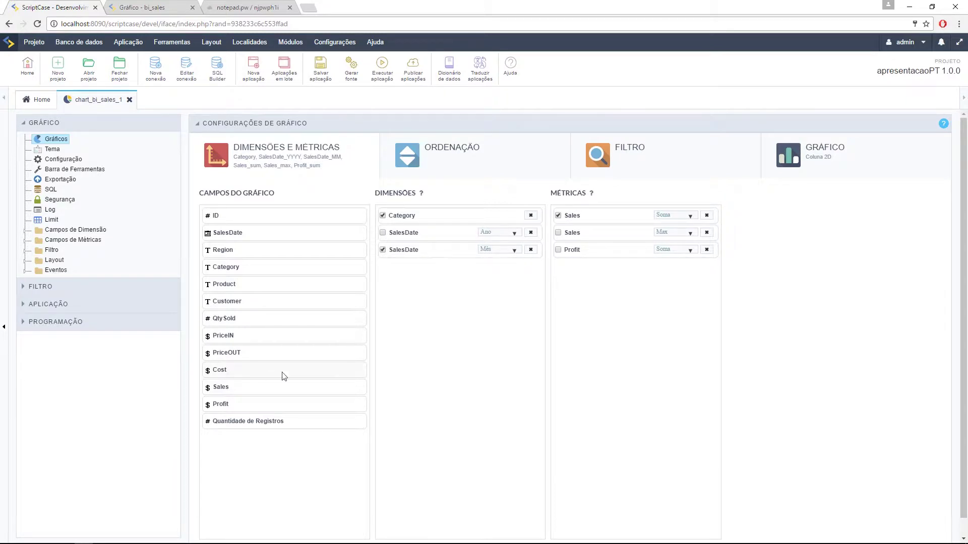
pyautogui.moveTo(121, 49)
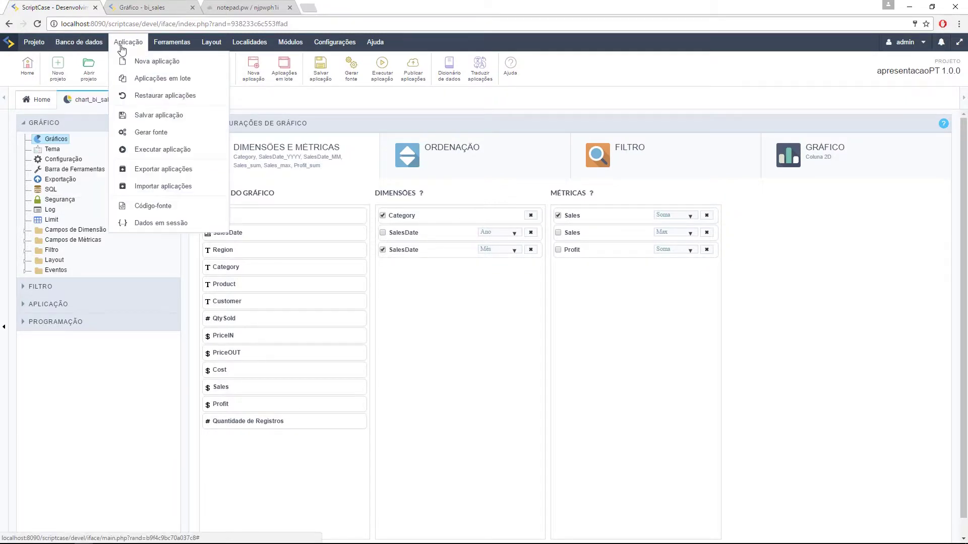
pyautogui.moveTo(44, 45)
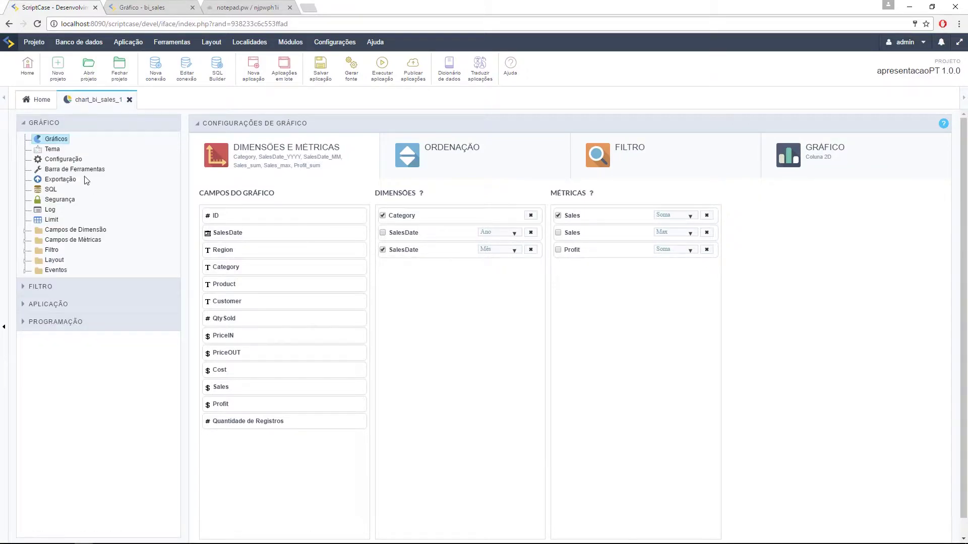
pyautogui.click(63, 159)
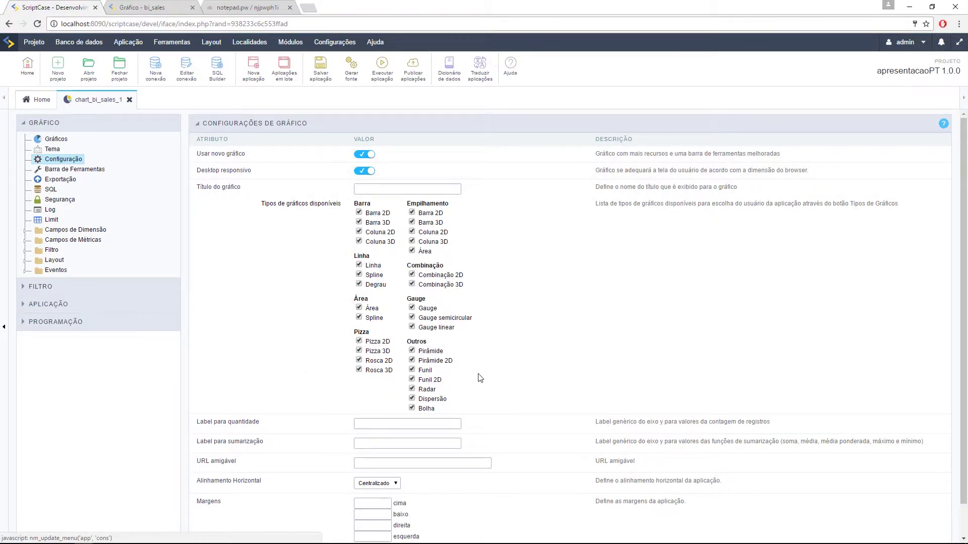
pyautogui.scroll(-1, 486, 339)
pyautogui.scroll(1, 486, 340)
# Search the web for fusion charts in a new browser tab, look over the FusionCharts website, and switch back to ScriptCase.
pyautogui.click(308, 7)
pyautogui.write('fusion')
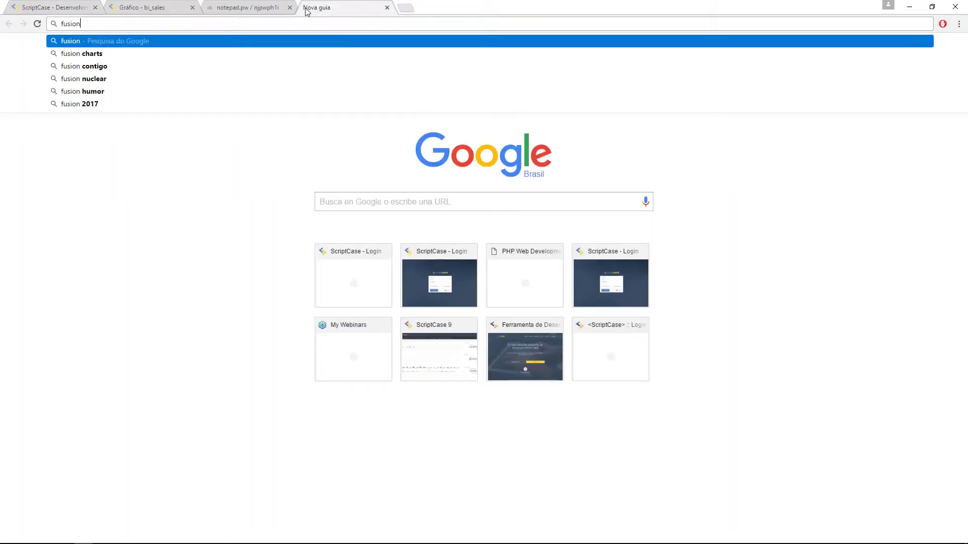
pyautogui.press('Down')
pyautogui.press('Return')
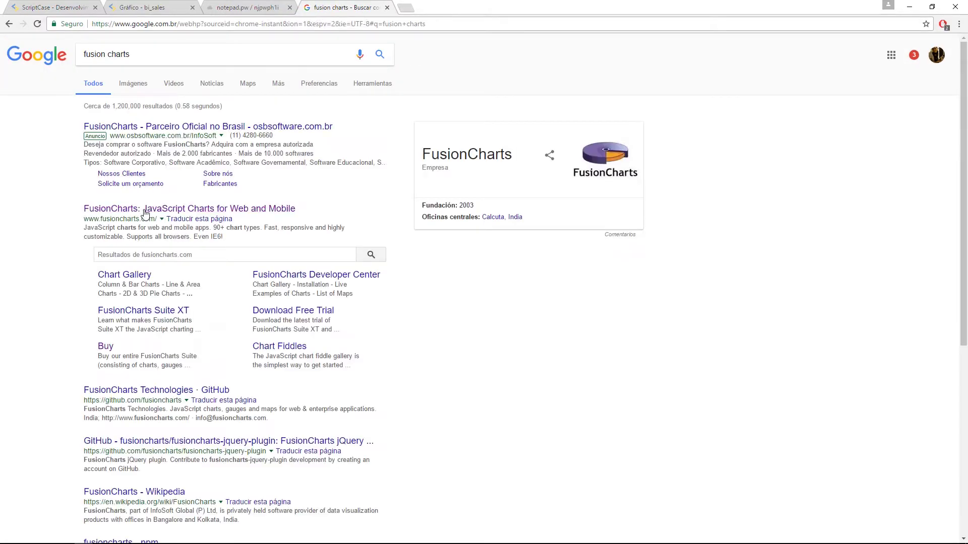
pyautogui.click(149, 215)
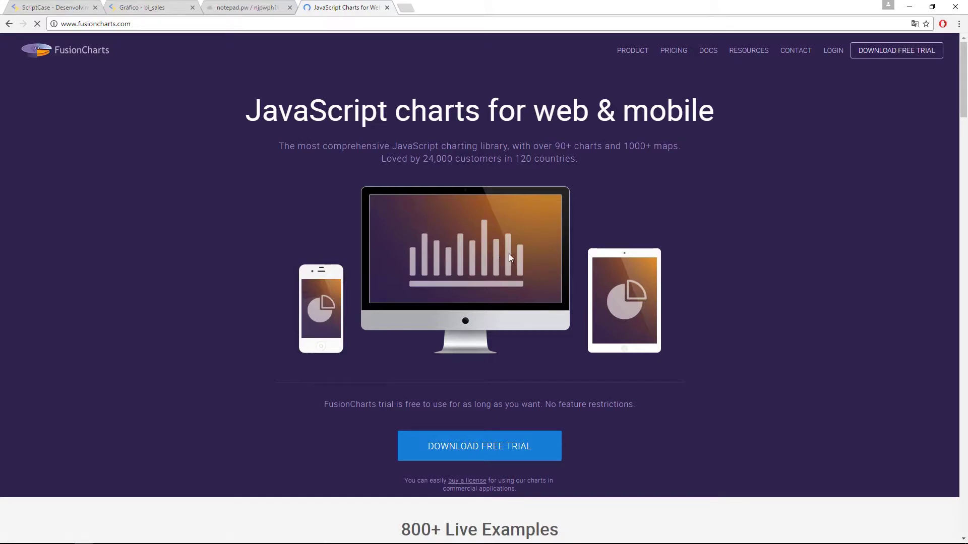
pyautogui.scroll(-2, 667, 418)
pyautogui.scroll(2, 667, 417)
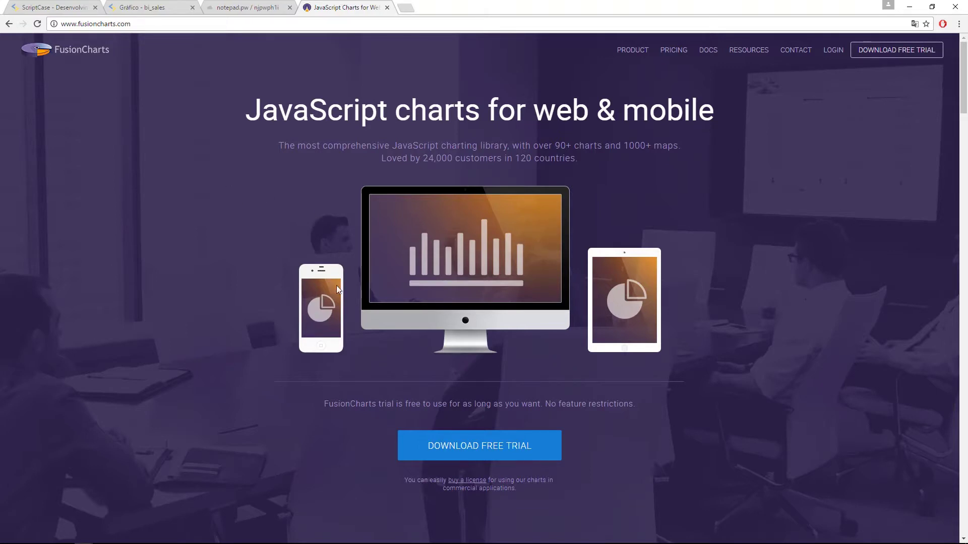
pyautogui.click(66, 7)
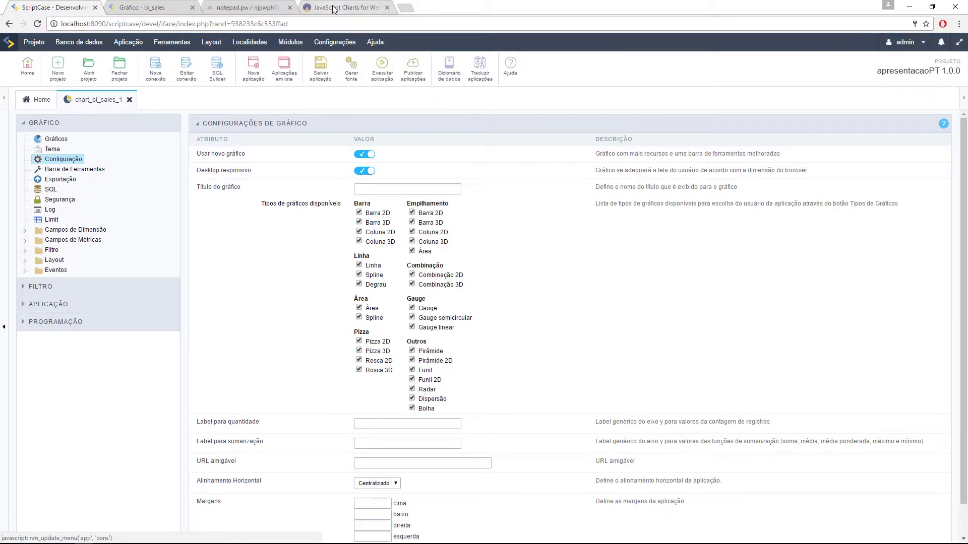
# Look at the FusionCharts website again, return to ScriptCase and open the chart's dimensions and metrics settings.
pyautogui.click(355, 6)
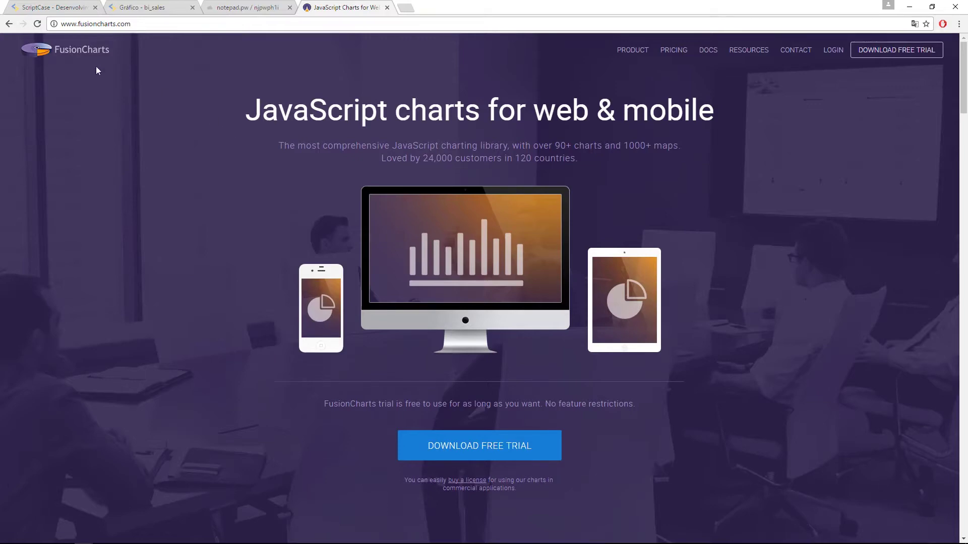
pyautogui.click(57, 6)
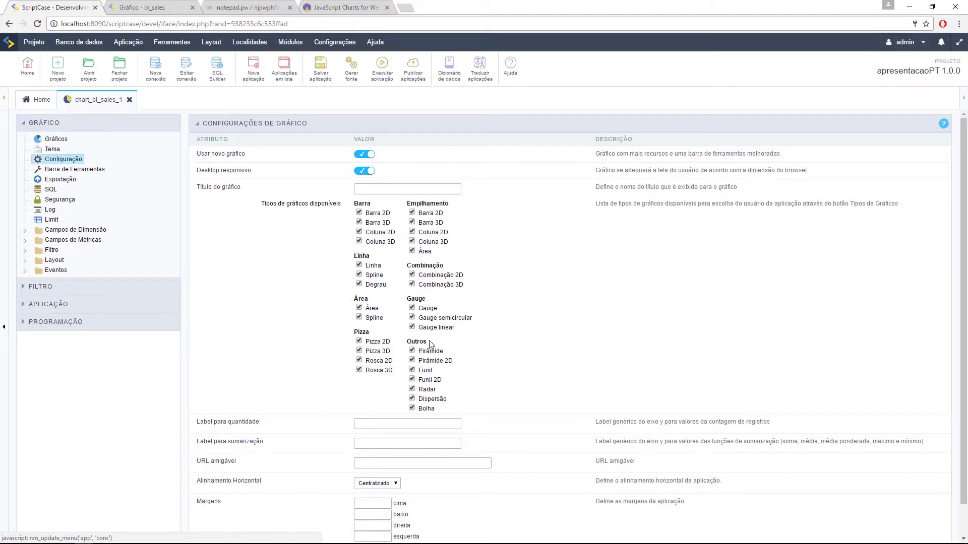
pyautogui.click(52, 150)
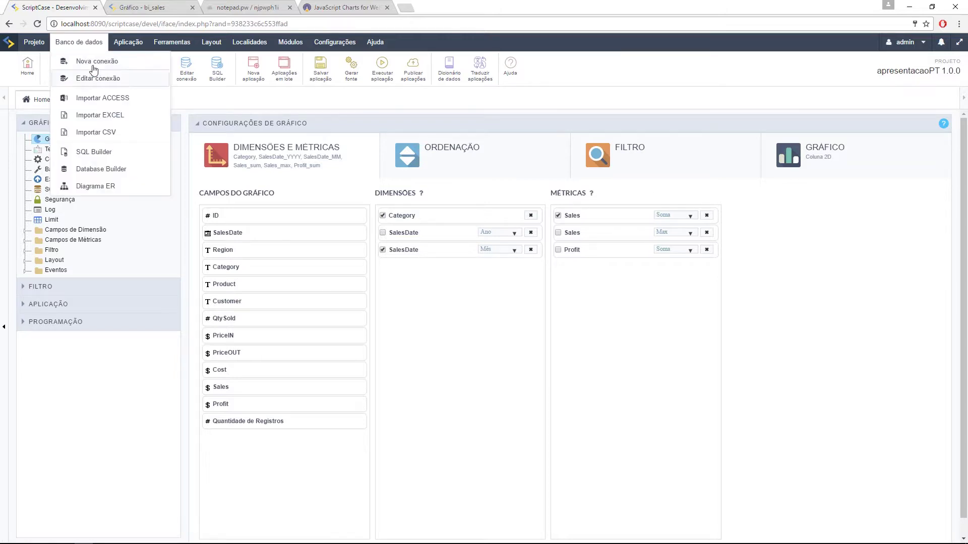
# Switch to the running bi_sales chart, look over the chart types in the Outros group, and close the selection.
pyautogui.click(142, 7)
pyautogui.click(166, 90)
pyautogui.click(369, 106)
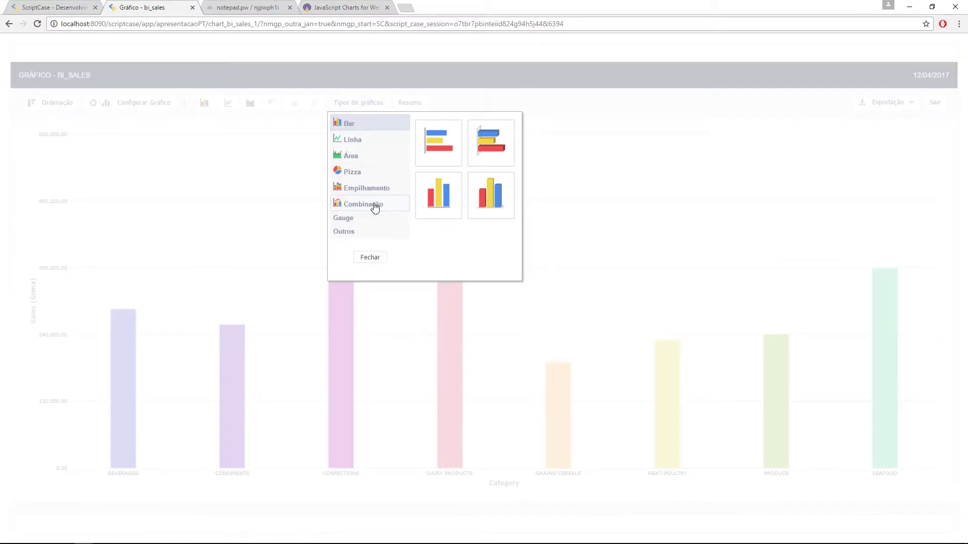
pyautogui.click(360, 232)
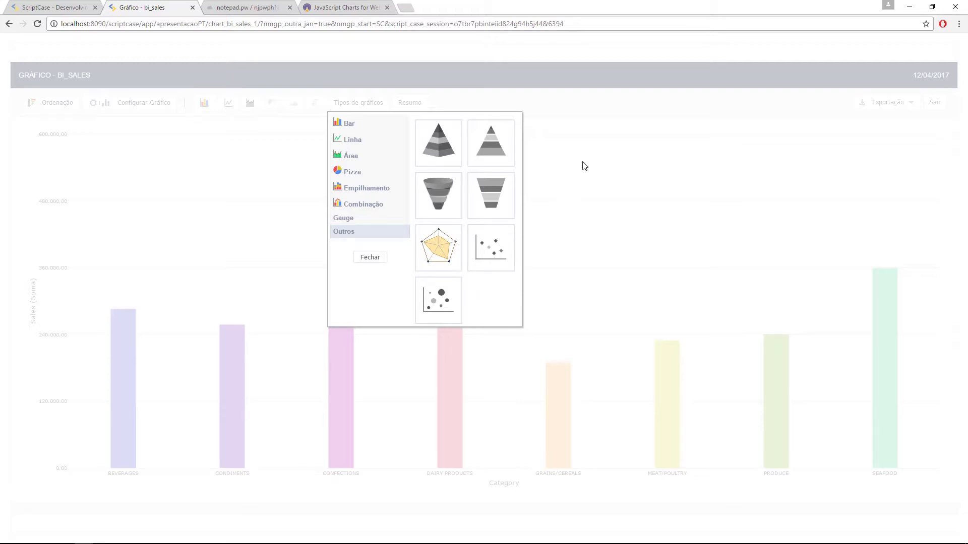
pyautogui.click(378, 258)
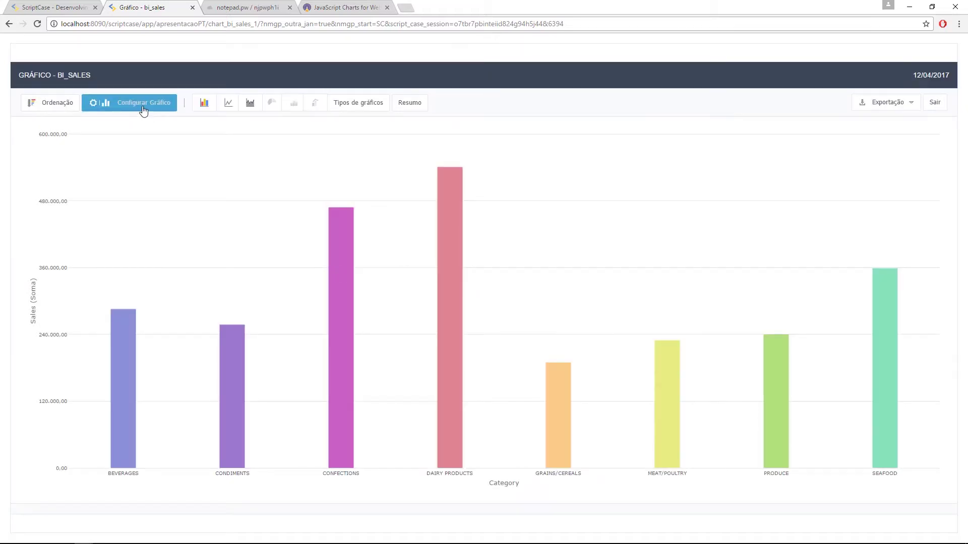
# Add the Profit (Soma) metric to the selected metrics of the bi_sales chart and change the chart type to scatter.
pyautogui.click(145, 111)
pyautogui.moveTo(192, 231); pyautogui.dragTo(196, 251)
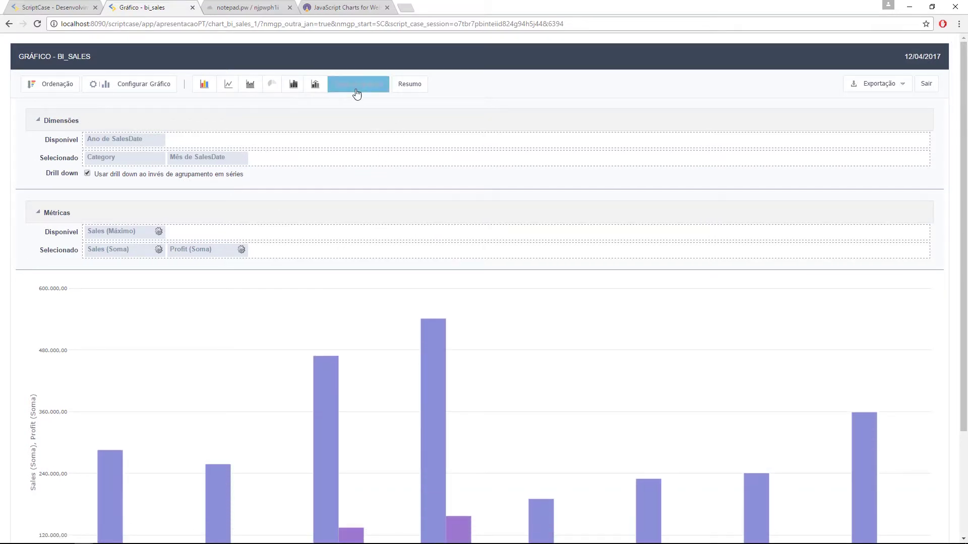
pyautogui.click(355, 85)
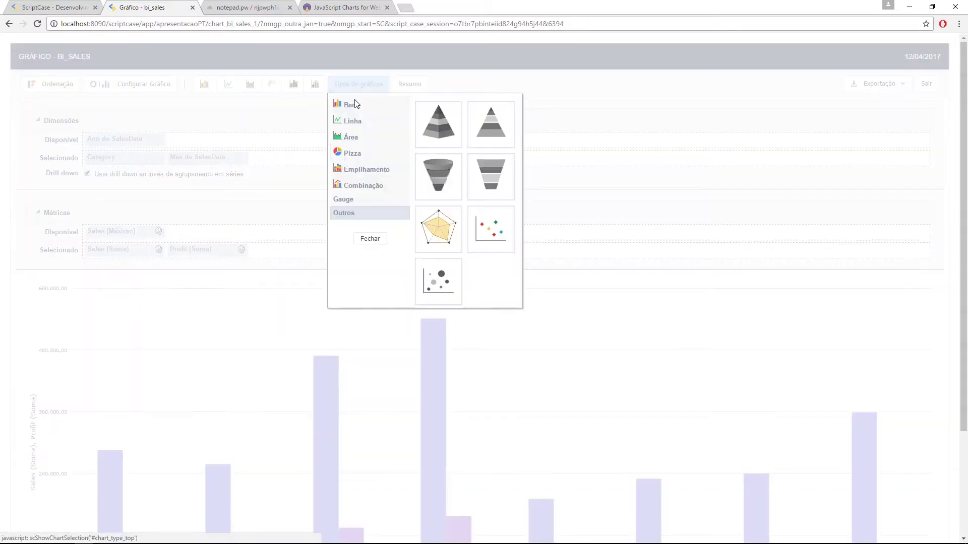
pyautogui.click(497, 232)
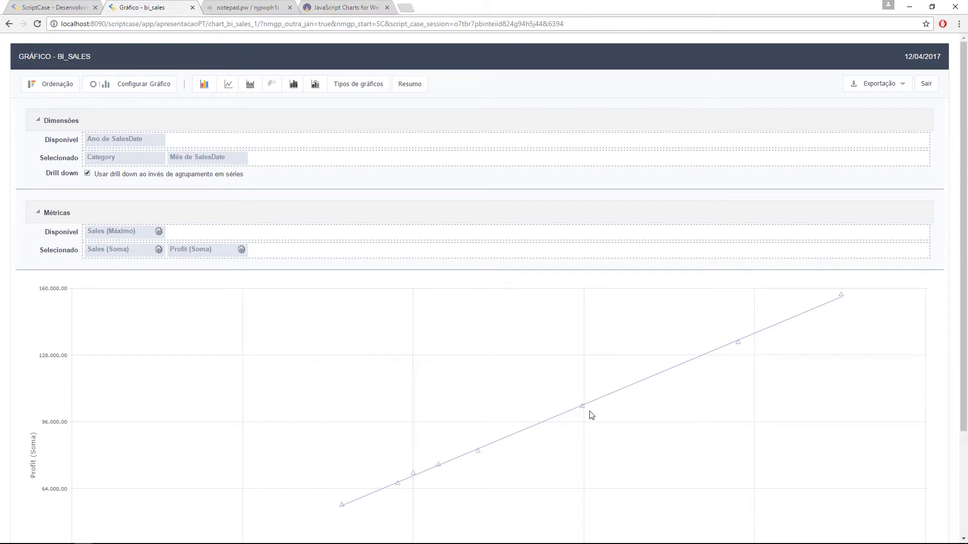
# Drill down into the PRODUCE category point of the scatter chart, examine it, and go back to the category level.
pyautogui.scroll(-3, 561, 412)
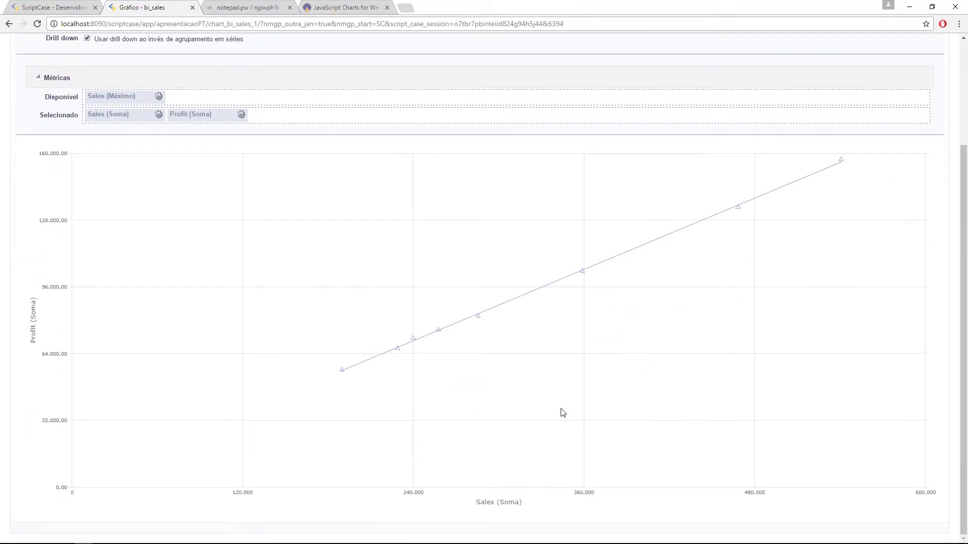
pyautogui.click(415, 341)
pyautogui.scroll(-2, 599, 372)
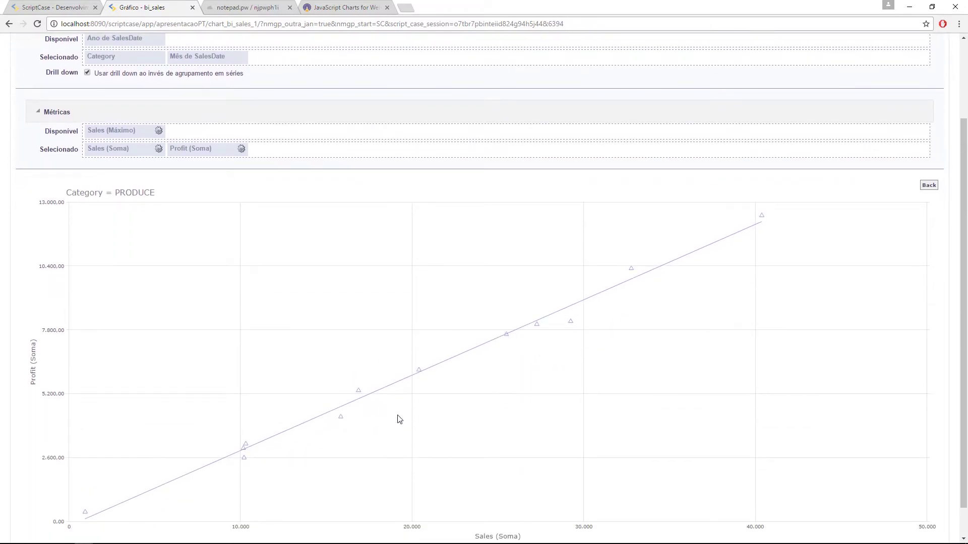
pyautogui.click(928, 186)
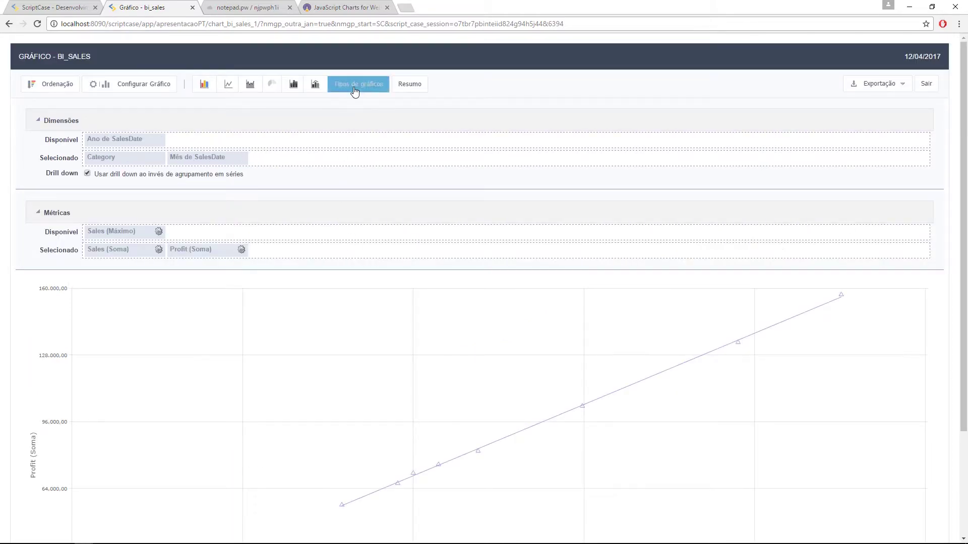
# Check the available chart types, add the Sales (Máximo) metric to the selected metrics, and change the chart type to bubble.
pyautogui.click(356, 86)
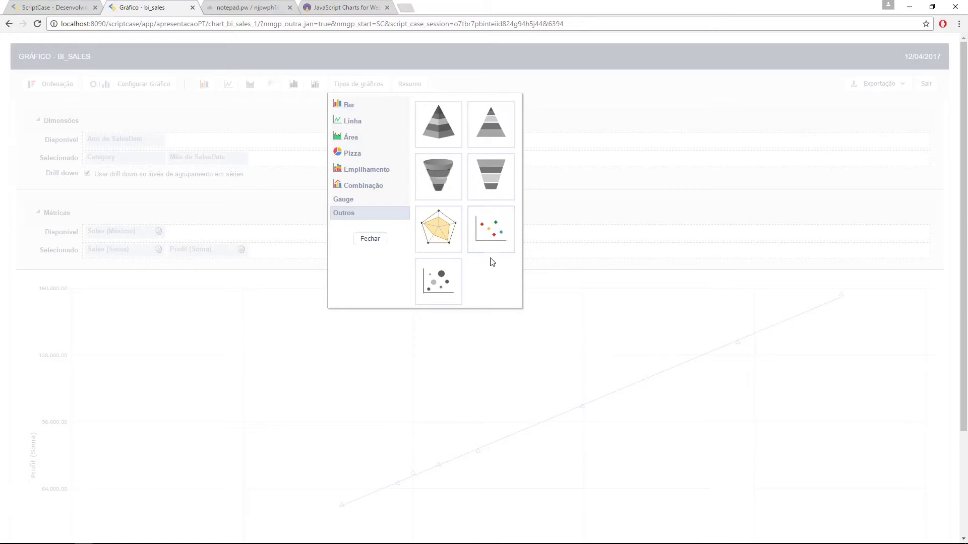
pyautogui.click(371, 240)
pyautogui.moveTo(124, 234); pyautogui.dragTo(293, 247)
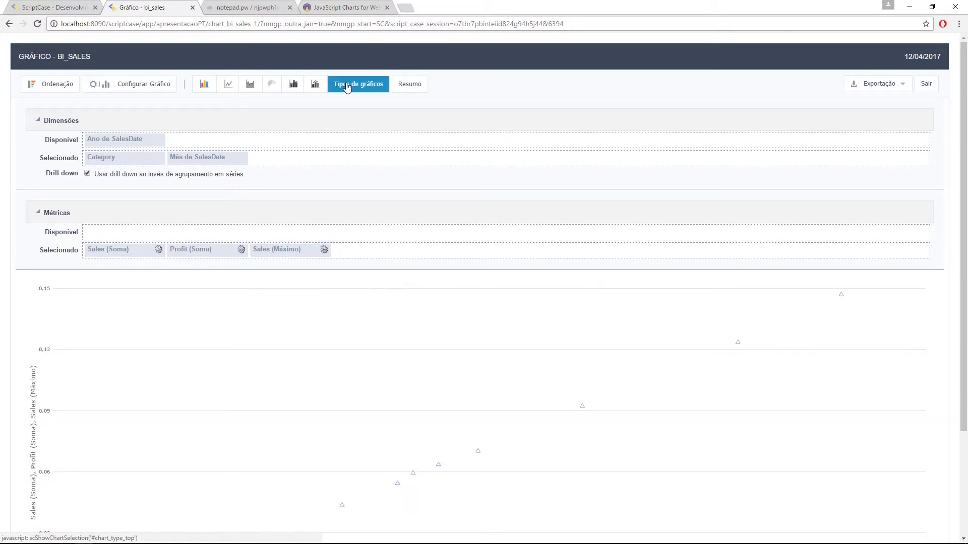
pyautogui.click(356, 87)
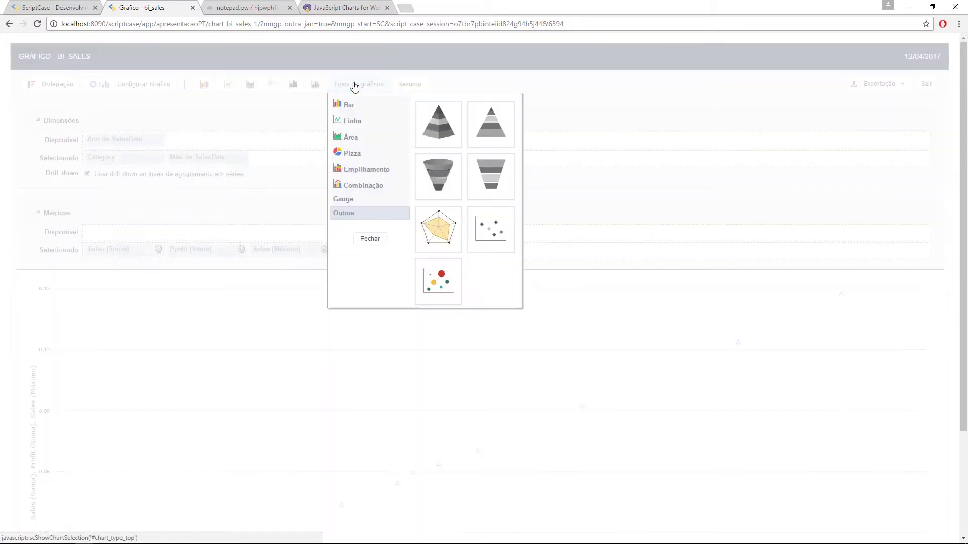
pyautogui.click(436, 279)
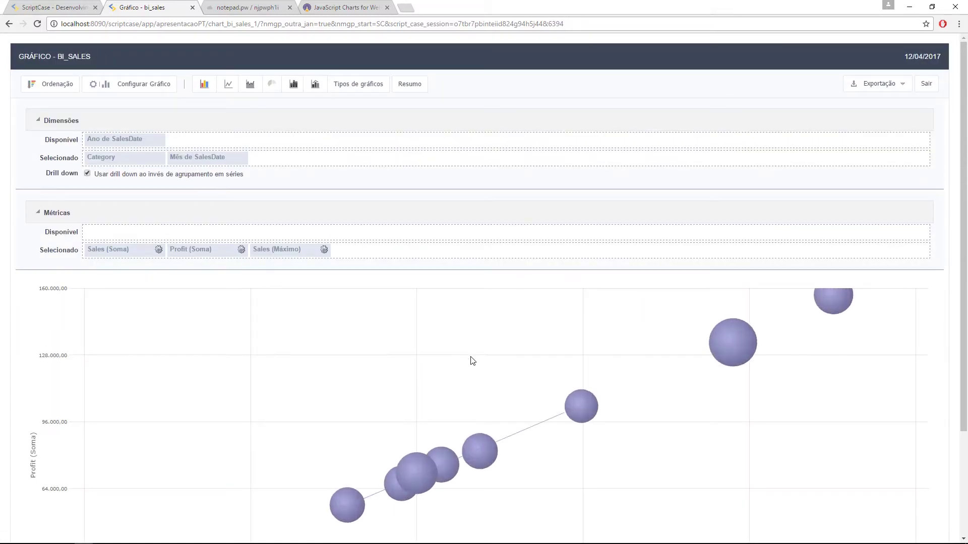
# Drill down into the SEAFOOD category bubble and examine its monthly bubble chart.
pyautogui.click(597, 418)
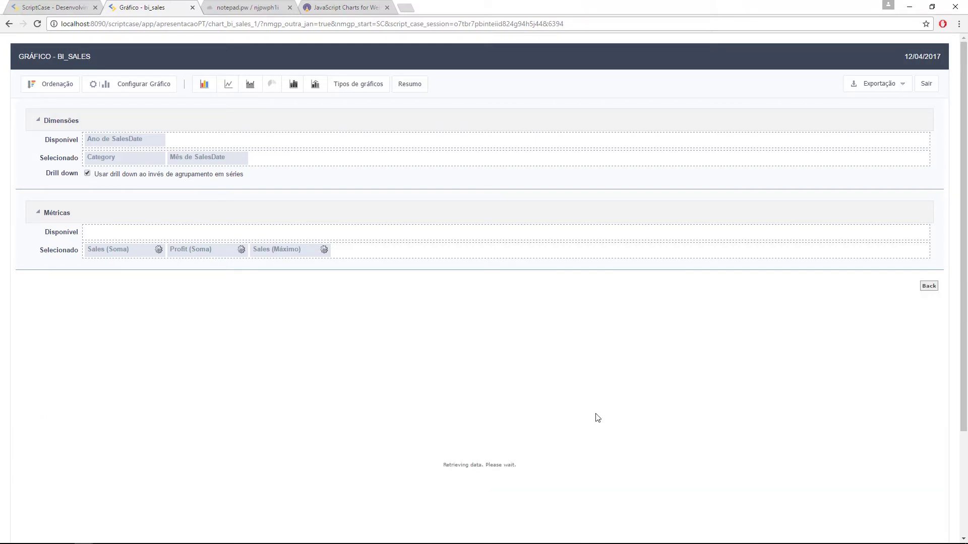
pyautogui.scroll(1, 549, 400)
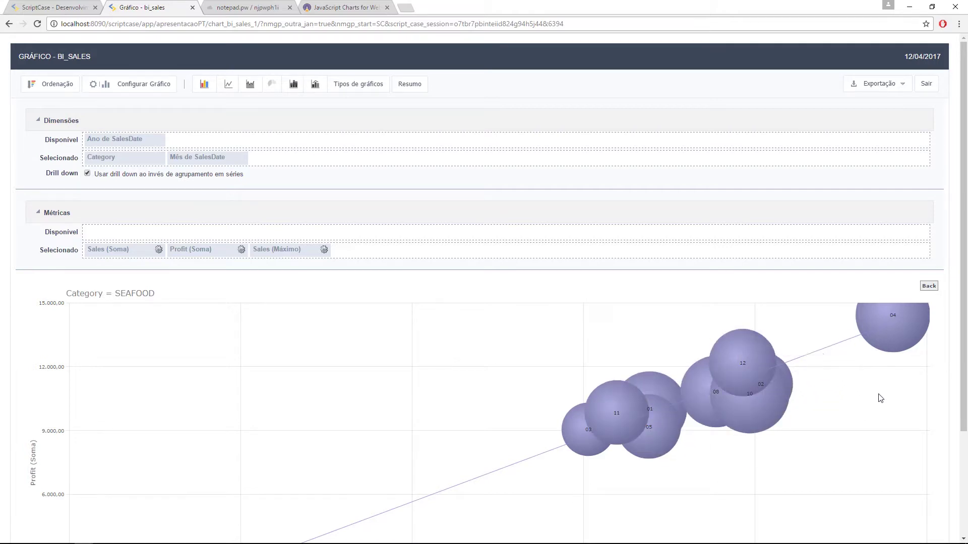
pyautogui.scroll(-2, 454, 421)
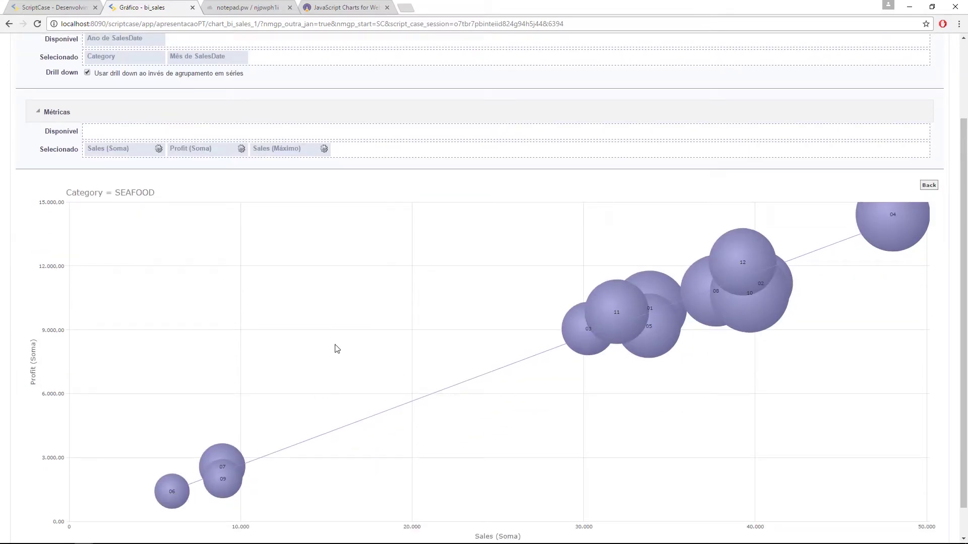
pyautogui.scroll(2, 290, 211)
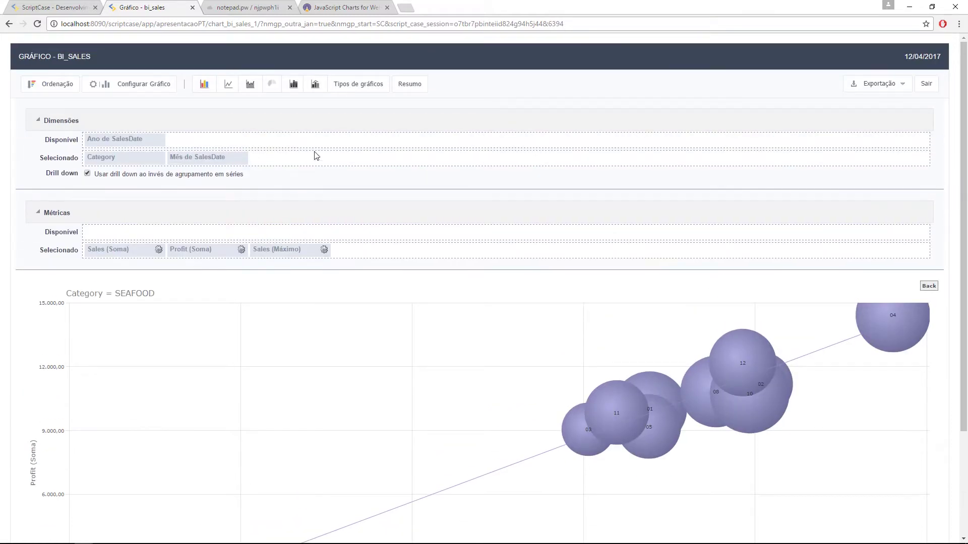
# Look over the Gauge chart types offered for the chart and close the selection without choosing one.
pyautogui.click(349, 86)
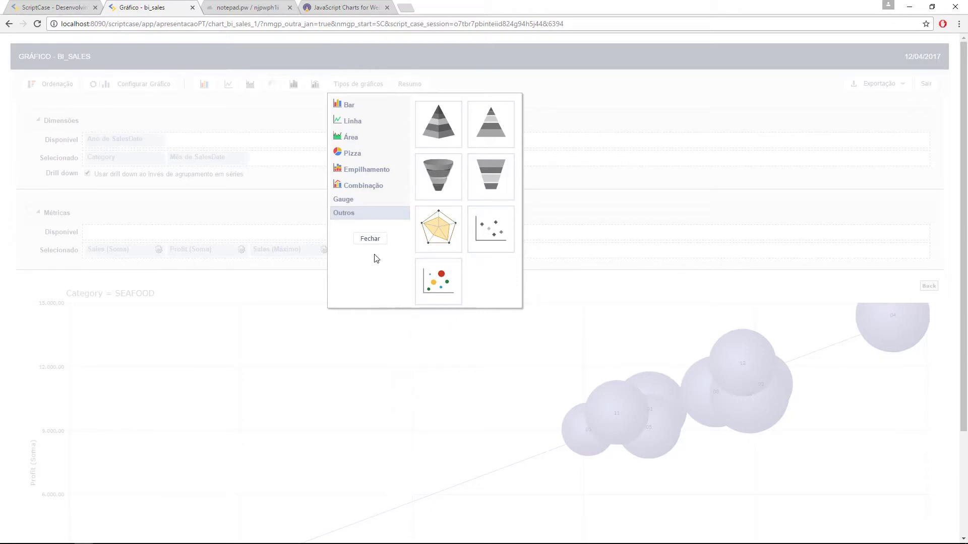
pyautogui.click(370, 200)
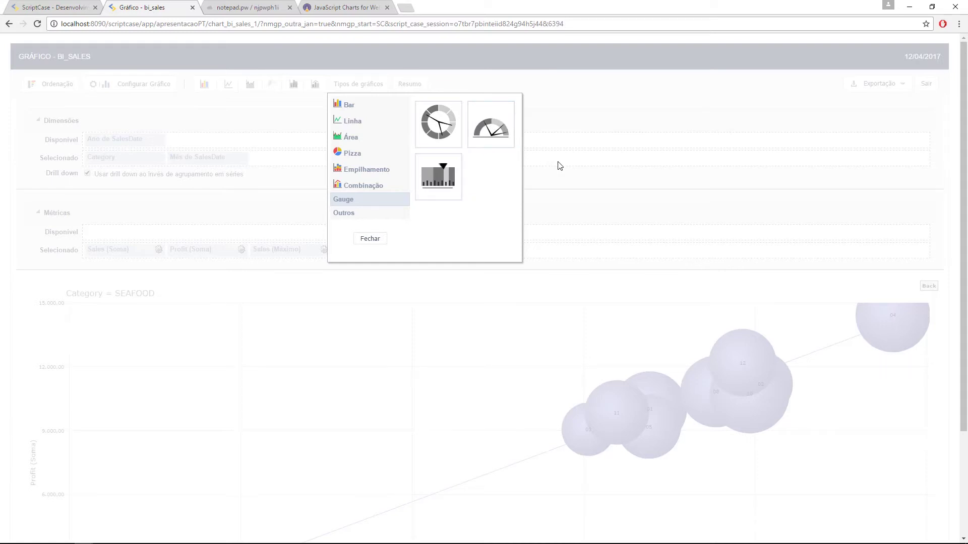
pyautogui.click(371, 240)
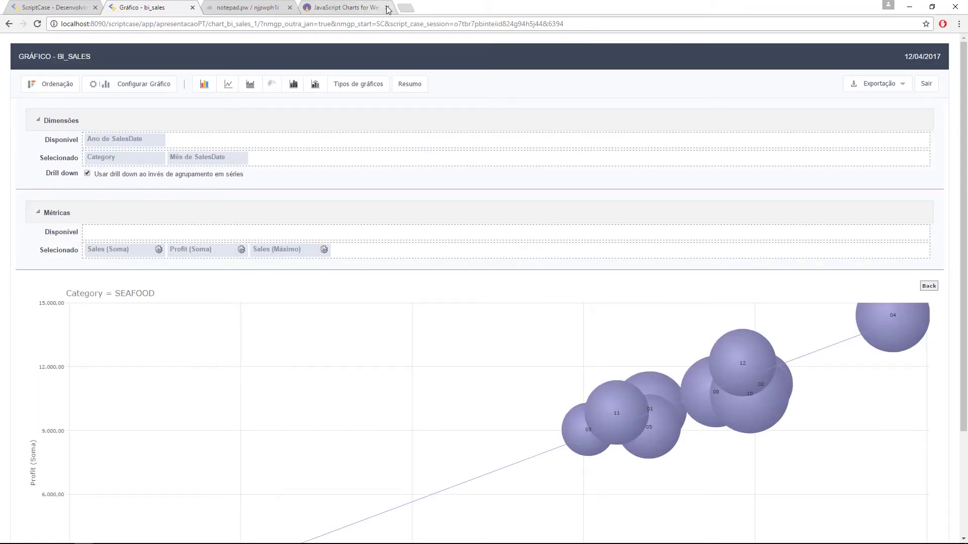
# Open the ScriptCase server at 192.168.254.56/desenv/scriptcase9 in a new browser tab.
pyautogui.click(406, 9)
pyautogui.write('19')
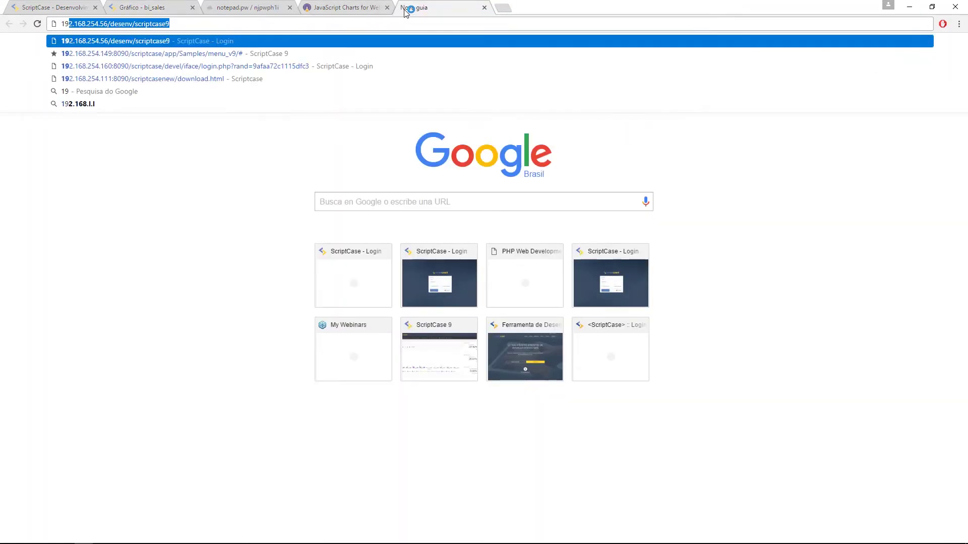
pyautogui.press('Return')
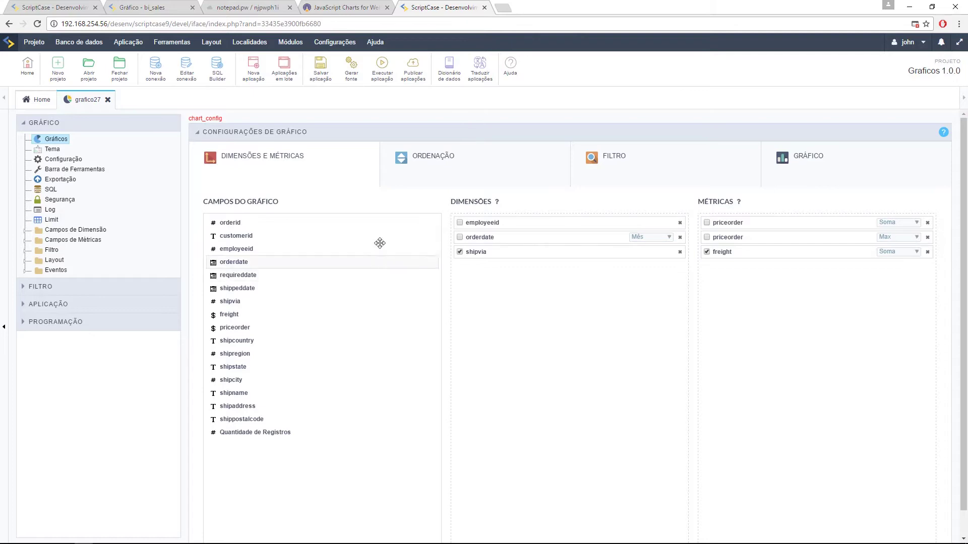
# Review the chart type settings of grafico27, run the application, dismiss the notice, and open the blocked application manually.
pyautogui.click(838, 164)
pyautogui.scroll(-5, 410, 330)
pyautogui.scroll(5, 388, 195)
pyautogui.click(381, 76)
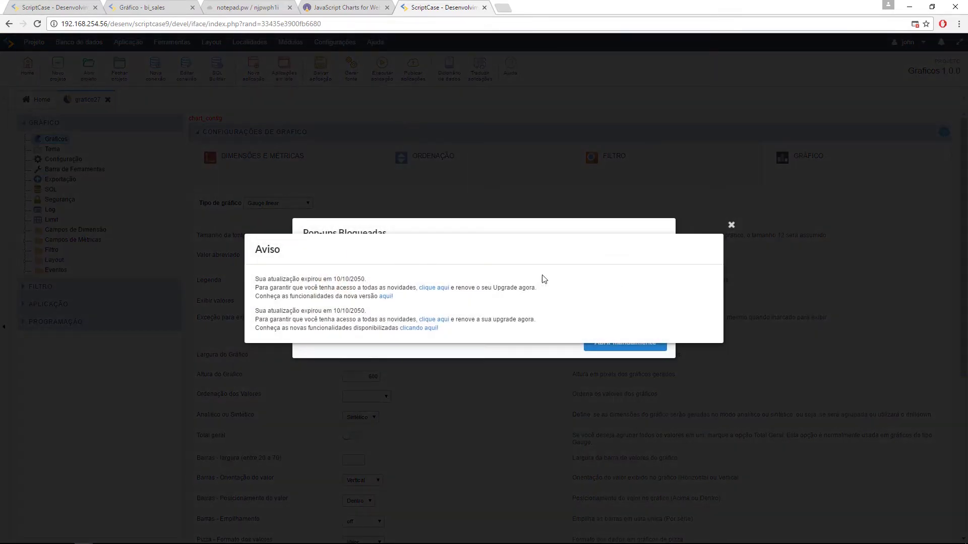
pyautogui.click(731, 225)
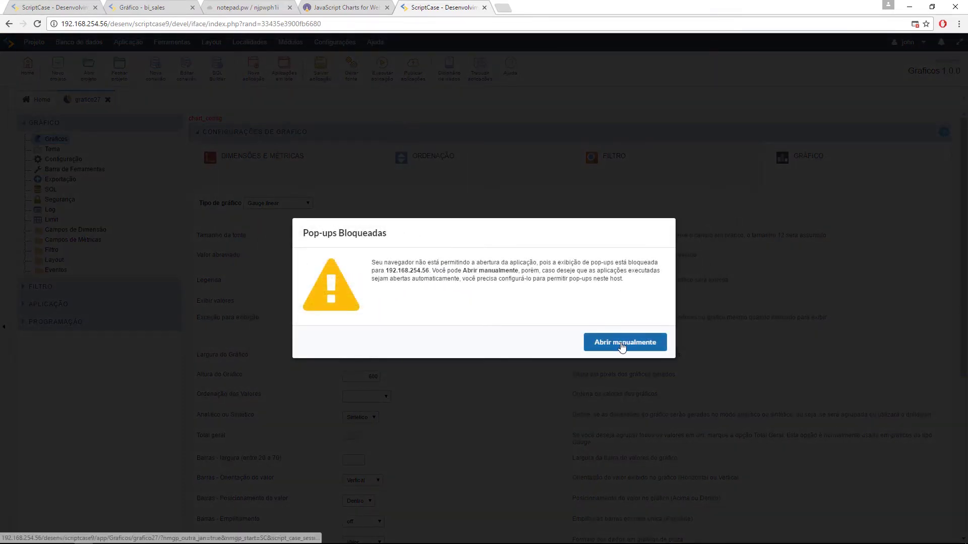
pyautogui.click(622, 345)
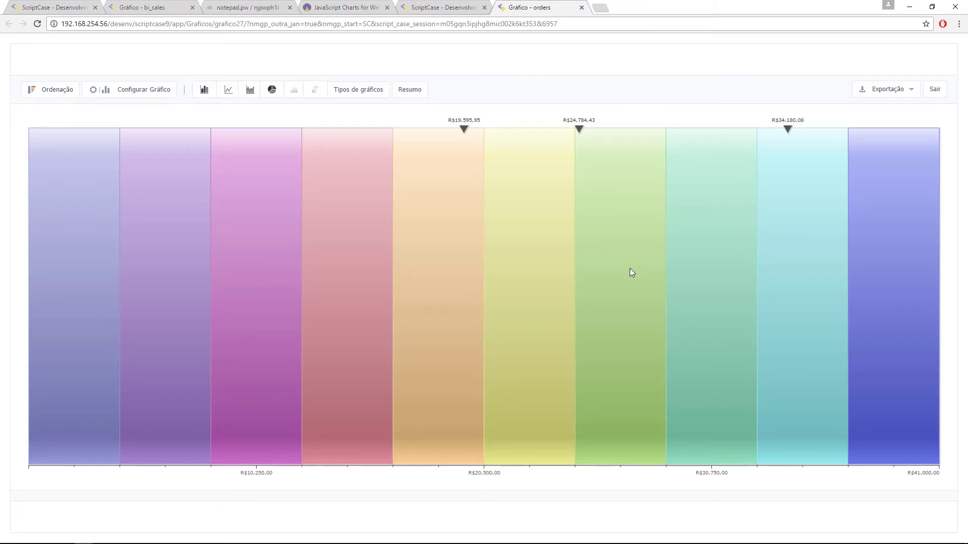
# Return to the grafico27 project tab, open the theme editor, and preview the sc_Flat theme as Gauge circular.
pyautogui.click(430, 11)
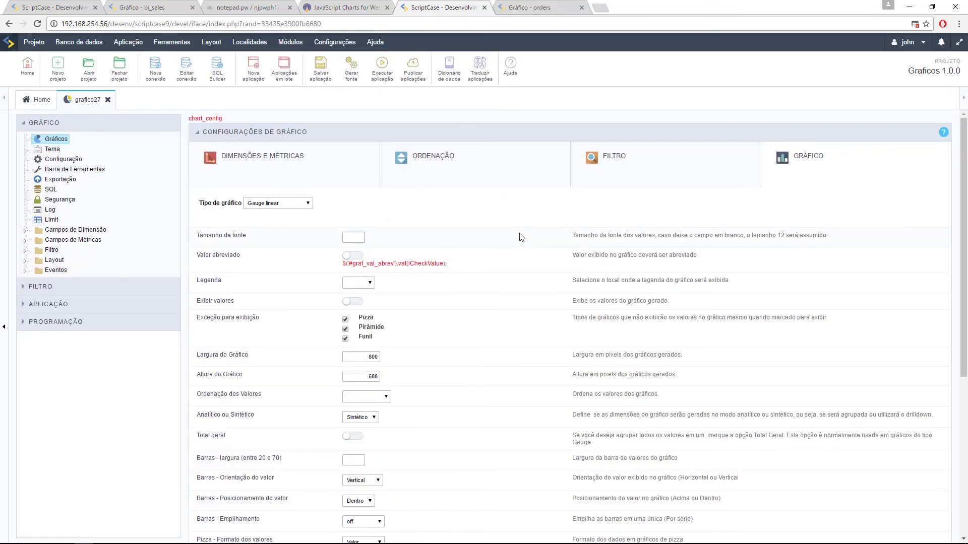
pyautogui.click(49, 149)
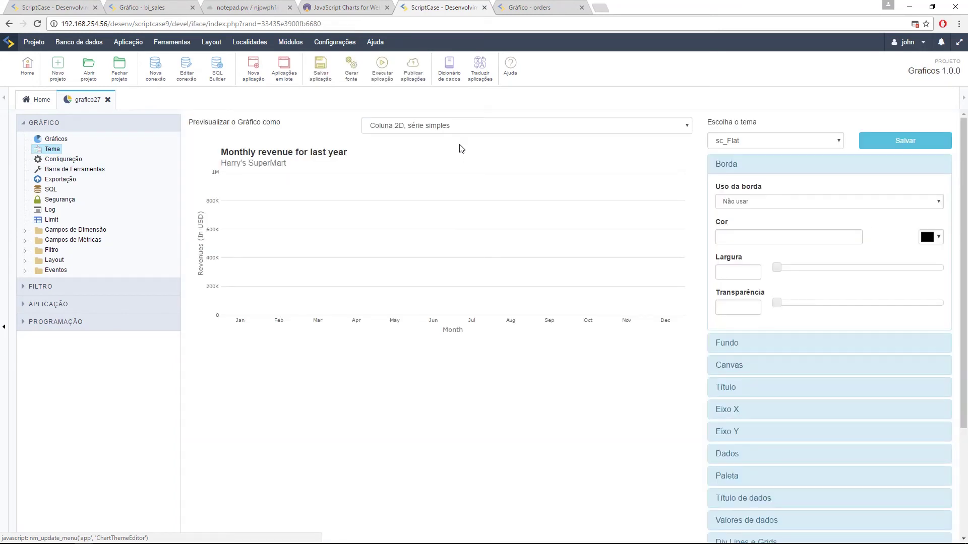
pyautogui.click(458, 127)
pyautogui.scroll(-5, 442, 228)
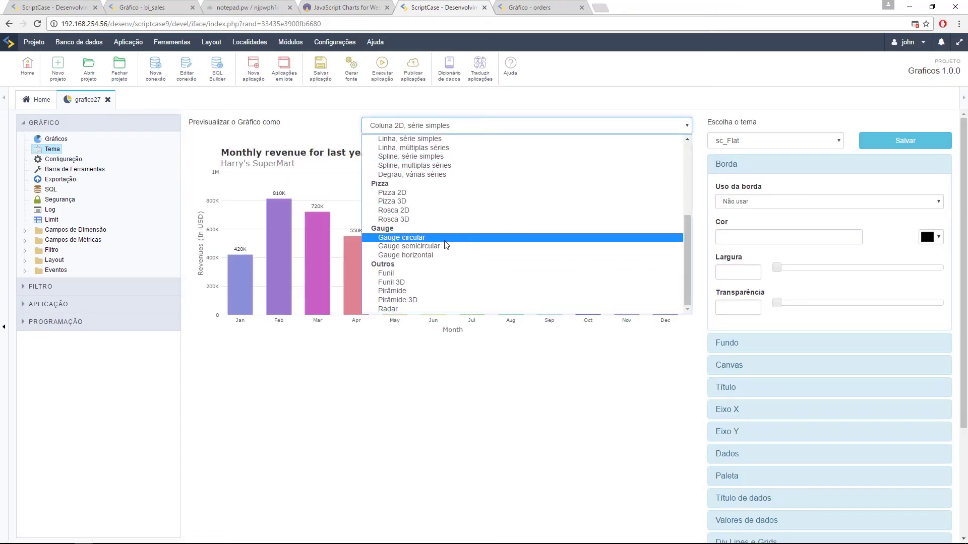
pyautogui.click(443, 238)
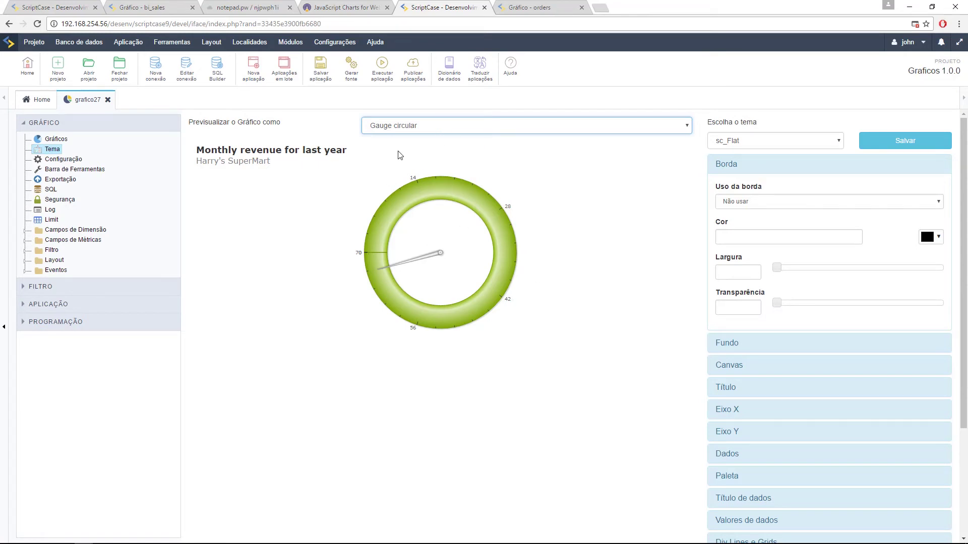
# Preview the sc_Flat theme as Gauge semicircular and as Gauge horizontal.
pyautogui.click(422, 125)
pyautogui.scroll(-2, 432, 264)
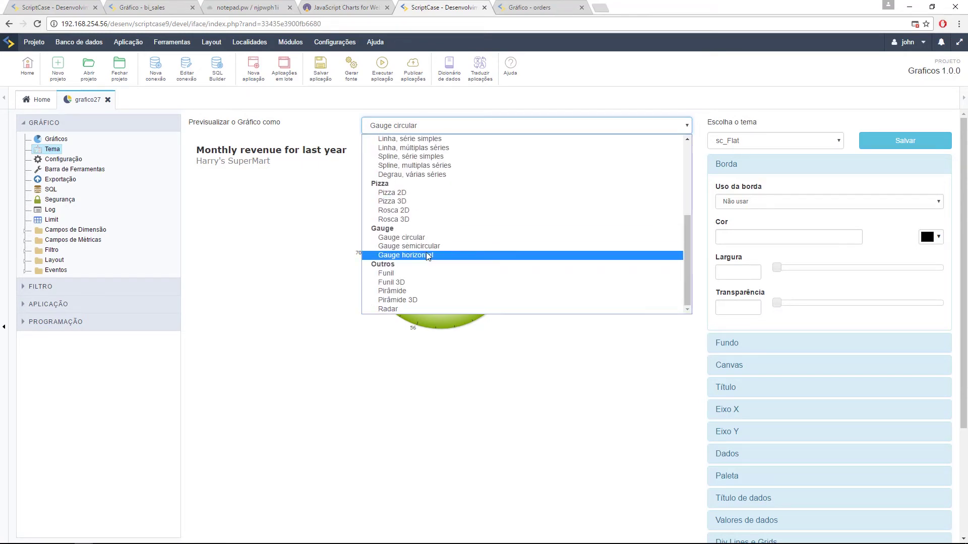
pyautogui.click(424, 243)
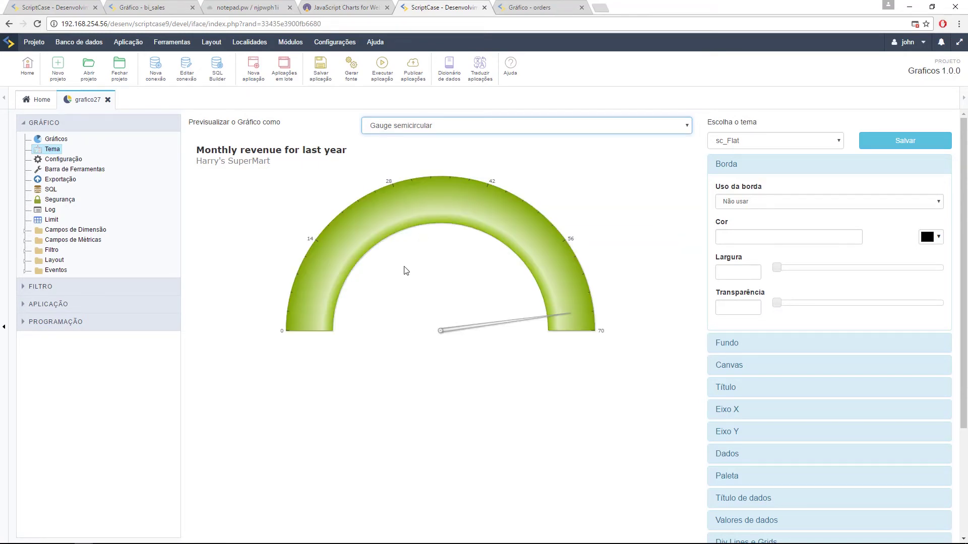
pyautogui.click(418, 130)
pyautogui.scroll(-3, 427, 267)
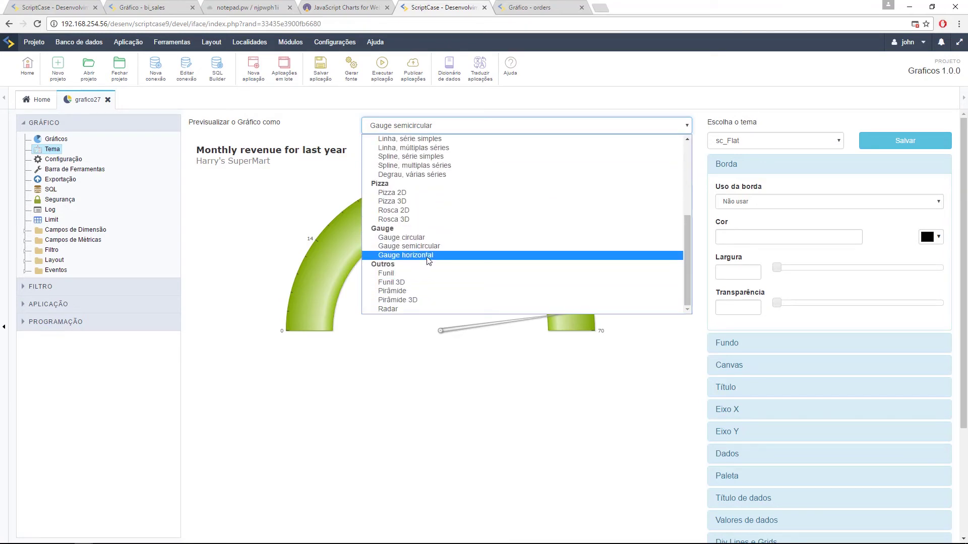
pyautogui.click(428, 256)
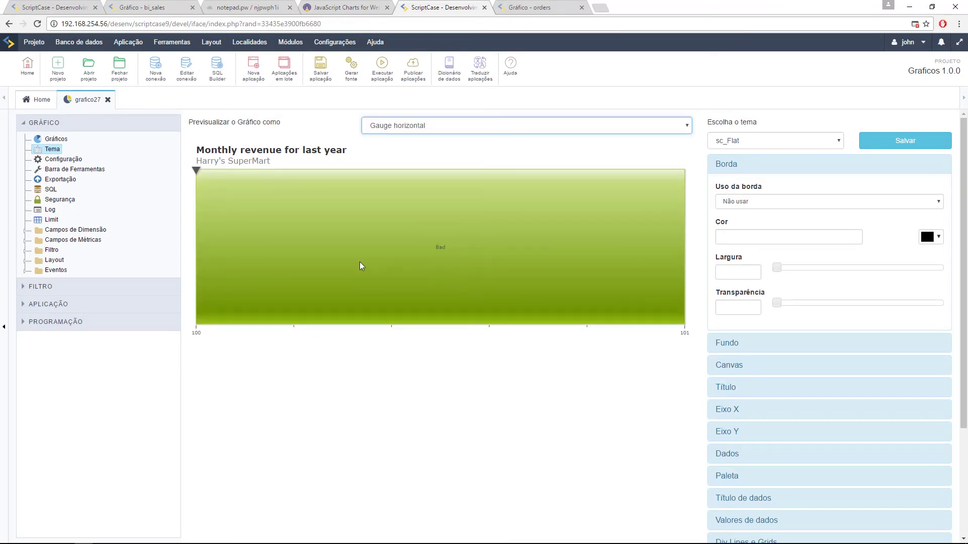
# Glance at the running bi_sales and orders charts, then look over the available chart types in grafico27's general configuration.
pyautogui.click(161, 7)
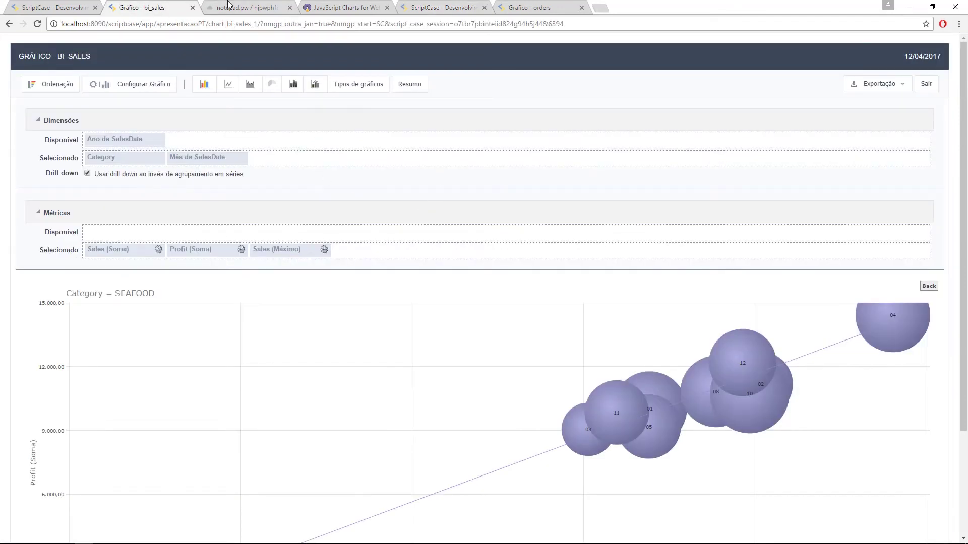
pyautogui.click(525, 7)
pyautogui.click(427, 5)
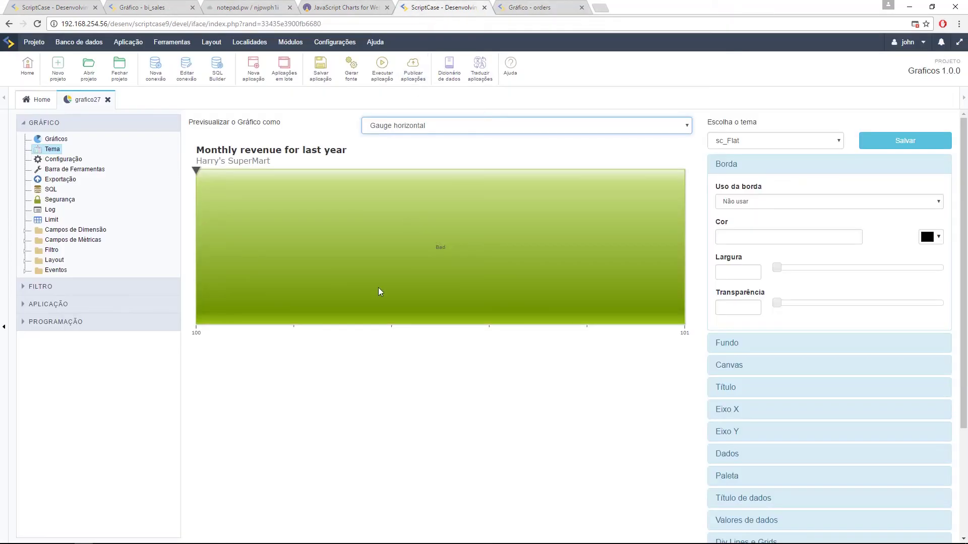
pyautogui.click(65, 159)
pyautogui.scroll(-2, 360, 316)
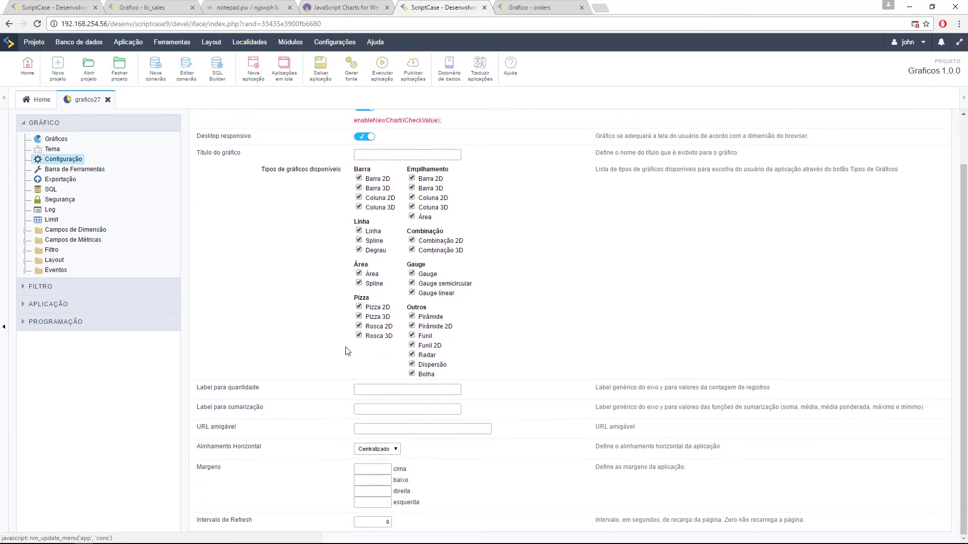
# Open the chart type settings of grafico27 and add an empty row to its data intervals.
pyautogui.click(57, 139)
pyautogui.click(806, 158)
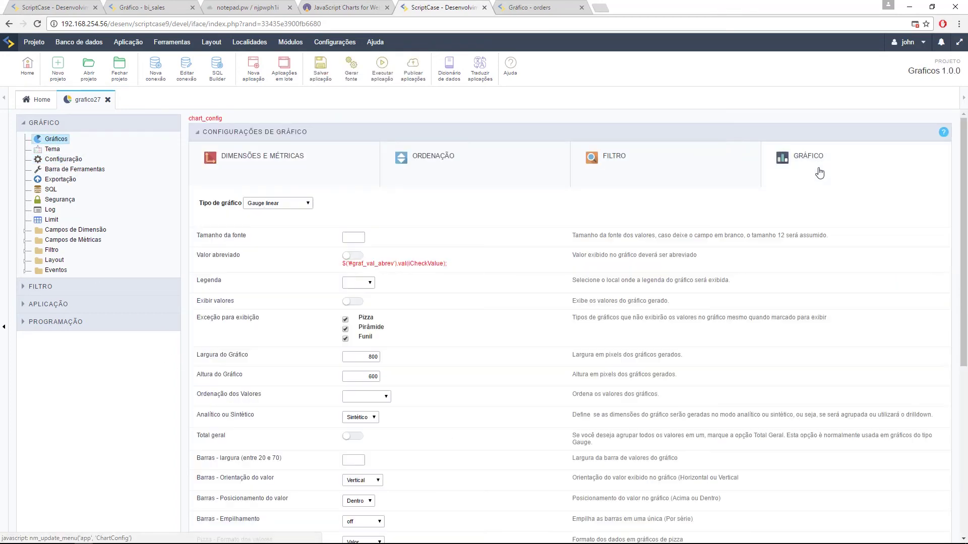
pyautogui.scroll(-6, 276, 383)
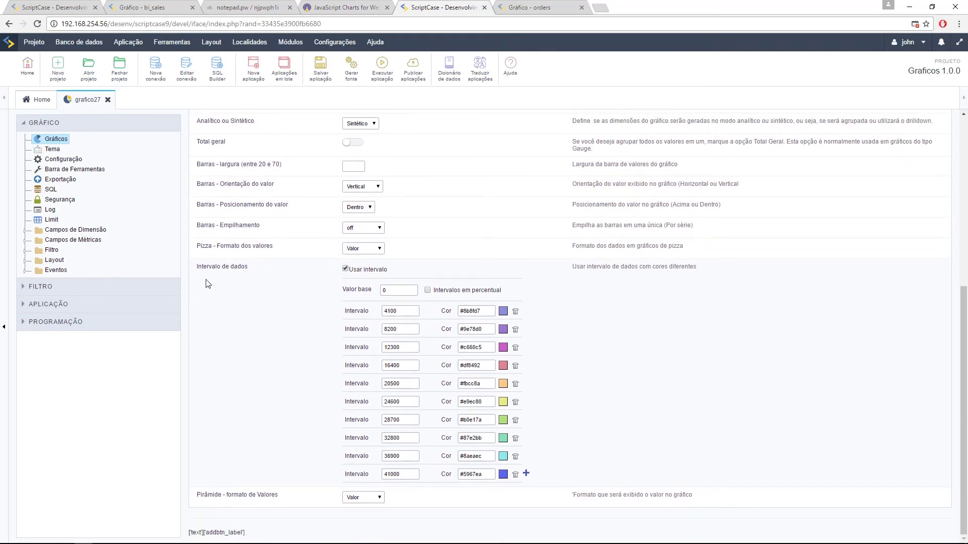
pyautogui.moveTo(199, 268); pyautogui.dragTo(243, 267)
pyautogui.click(526, 475)
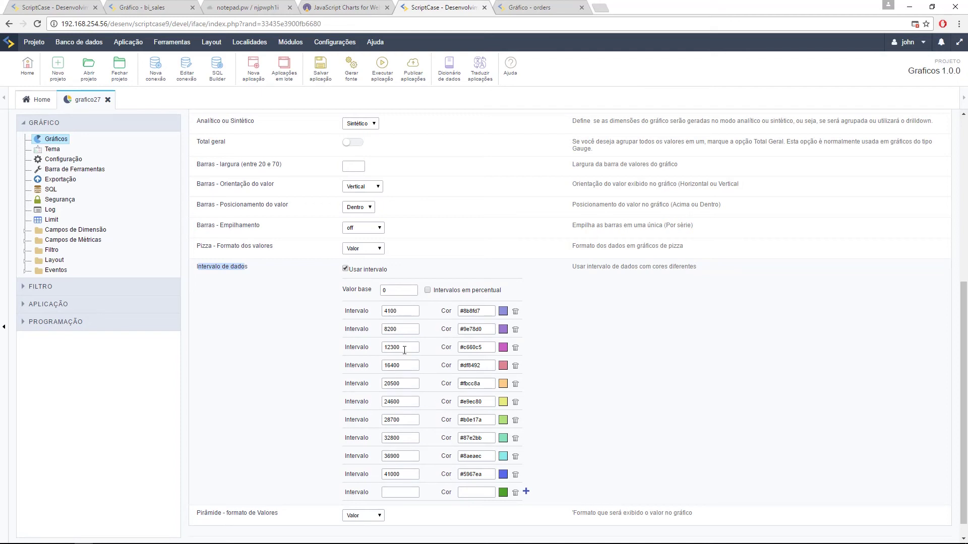
# Inspect the first data interval and compare the intervals with the colour bands in the running orders chart.
pyautogui.click(385, 311)
pyautogui.click(436, 301)
pyautogui.click(519, 6)
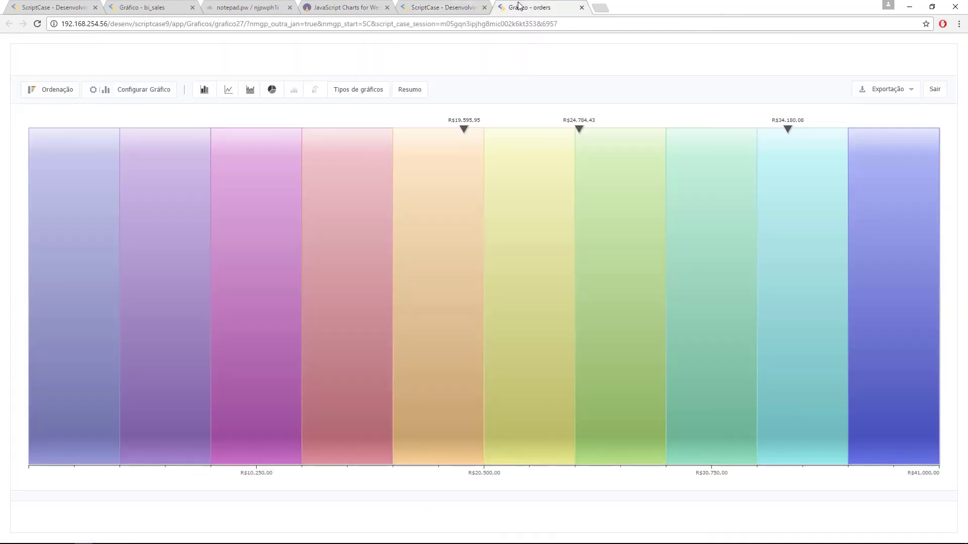
# Close the orders chart, grafico27 project and FusionCharts browser tabs, and return to the chart_bi_sales_1 application project.
pyautogui.click(582, 8)
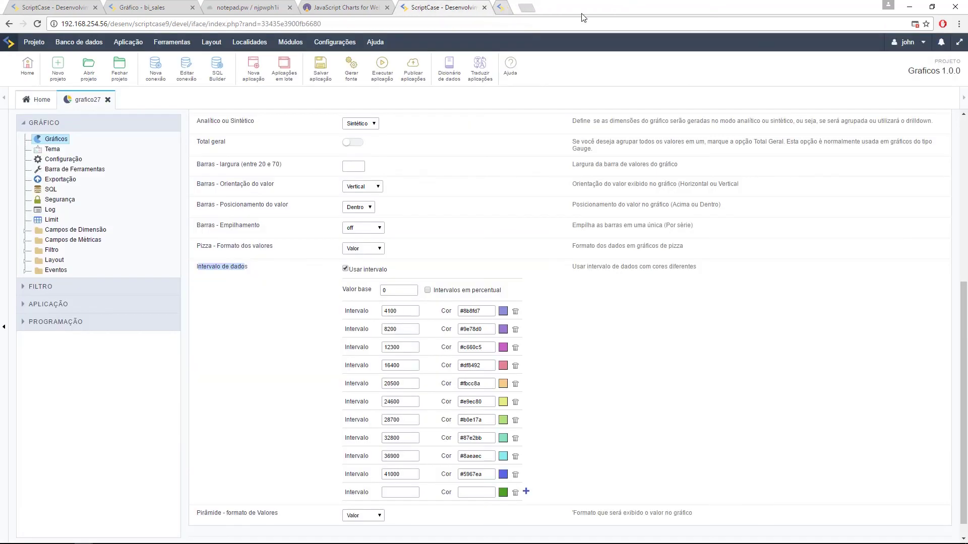
pyautogui.click(484, 7)
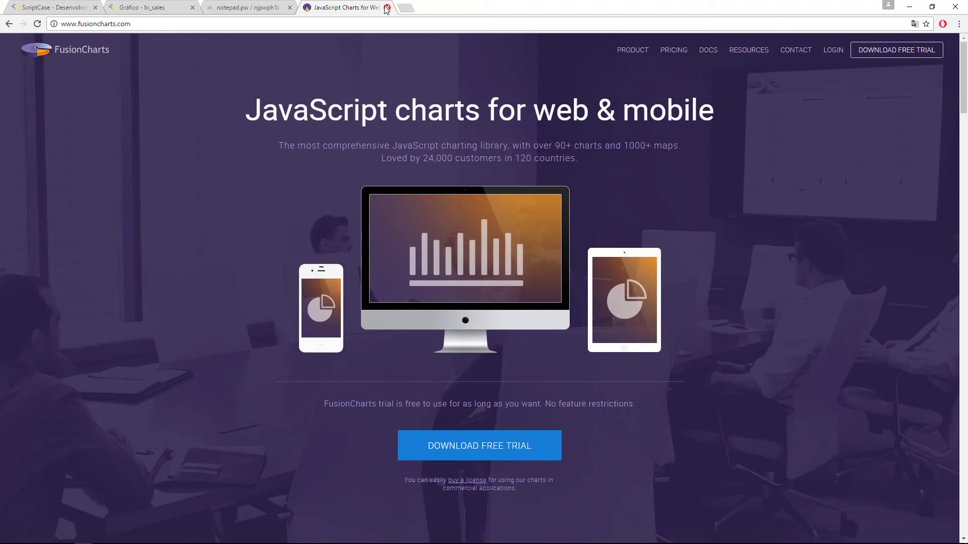
pyautogui.click(389, 8)
pyautogui.click(53, 7)
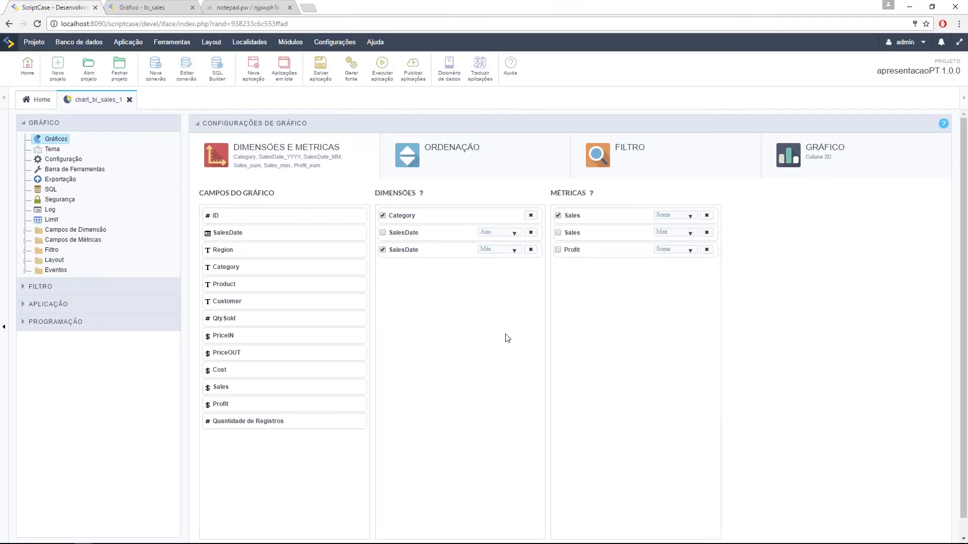